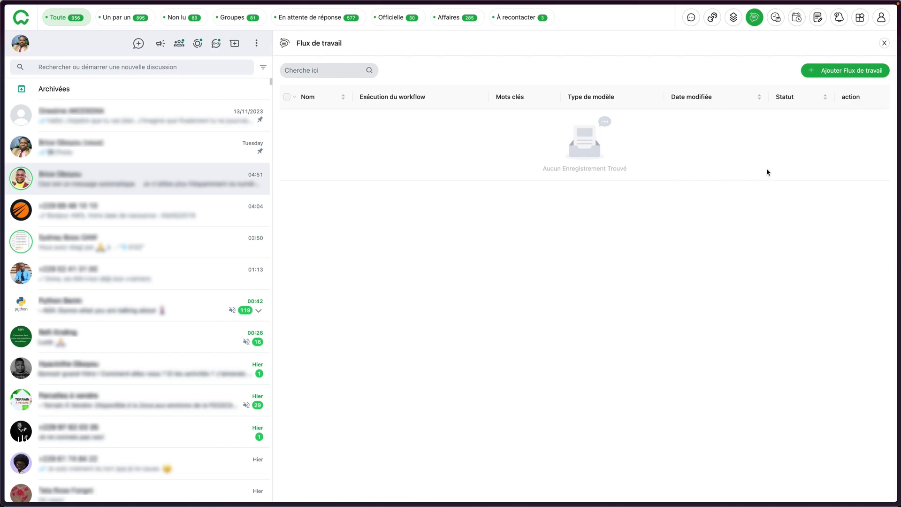
# Create a new workflow and name it "Auto 1".
pyautogui.click(840, 71)
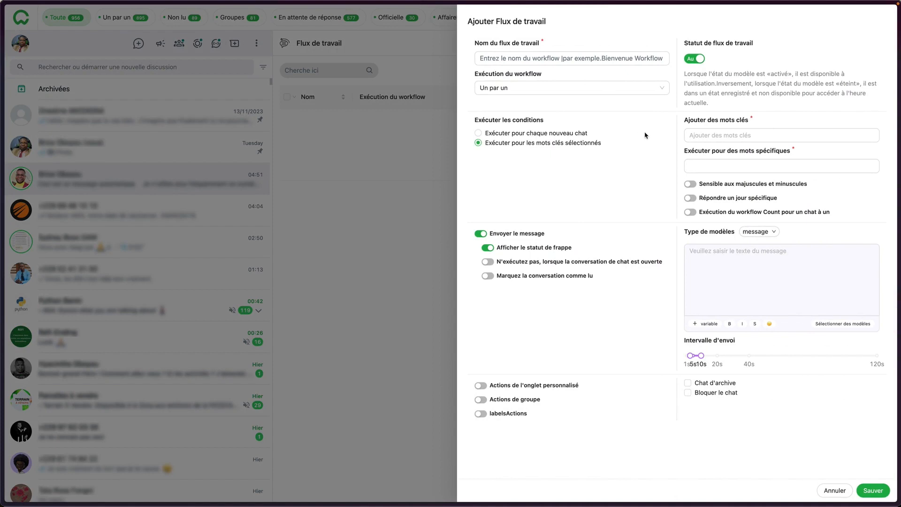
pyautogui.click(538, 60)
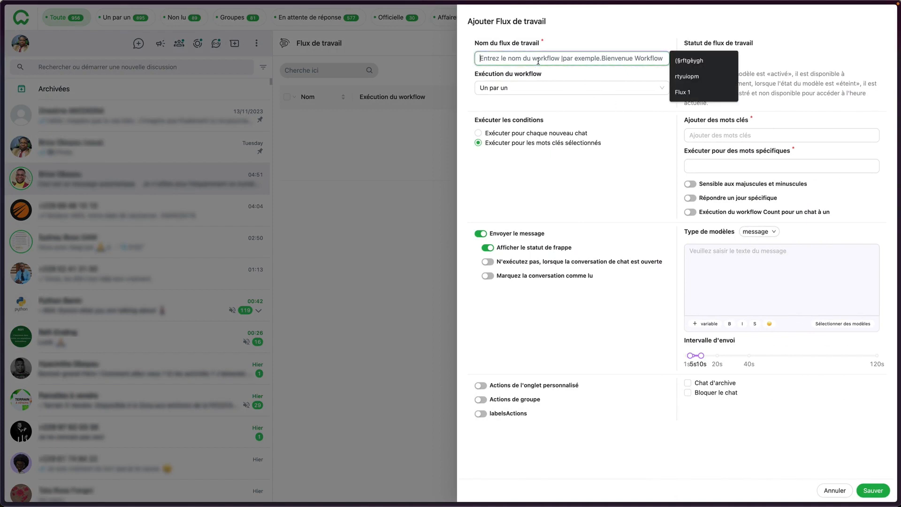
pyautogui.write('Auto')
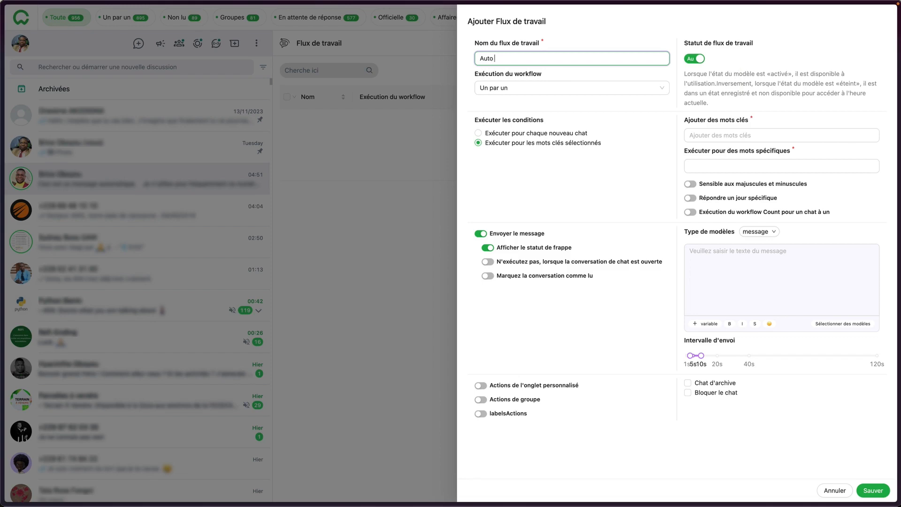
pyautogui.write(' 1')
# Try the Groupes execution mode with both Groupe sélectionné and Tous les groupes, and return to Un par un.
pyautogui.click(542, 88)
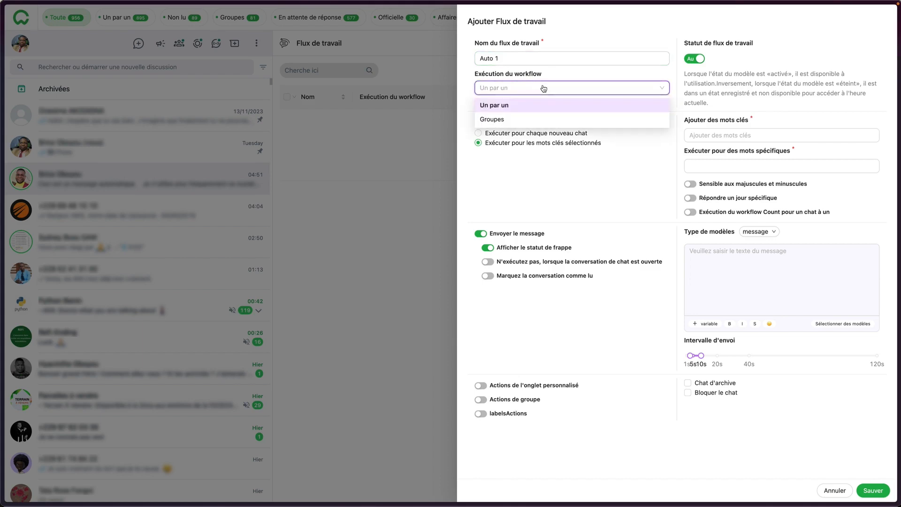
pyautogui.click(502, 120)
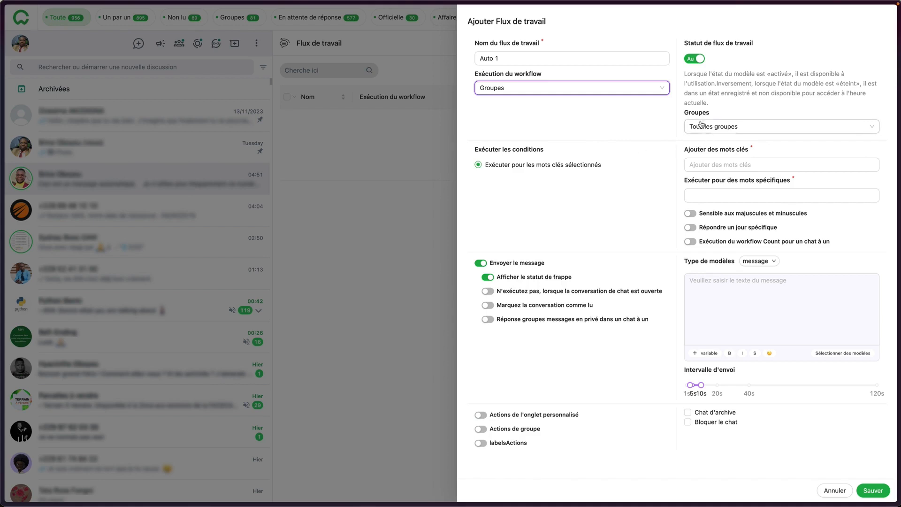
pyautogui.click(729, 127)
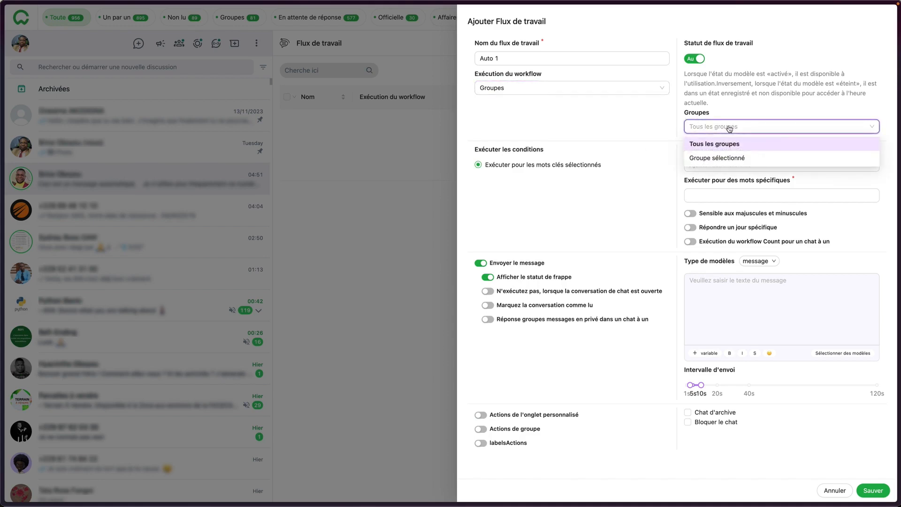
pyautogui.click(720, 158)
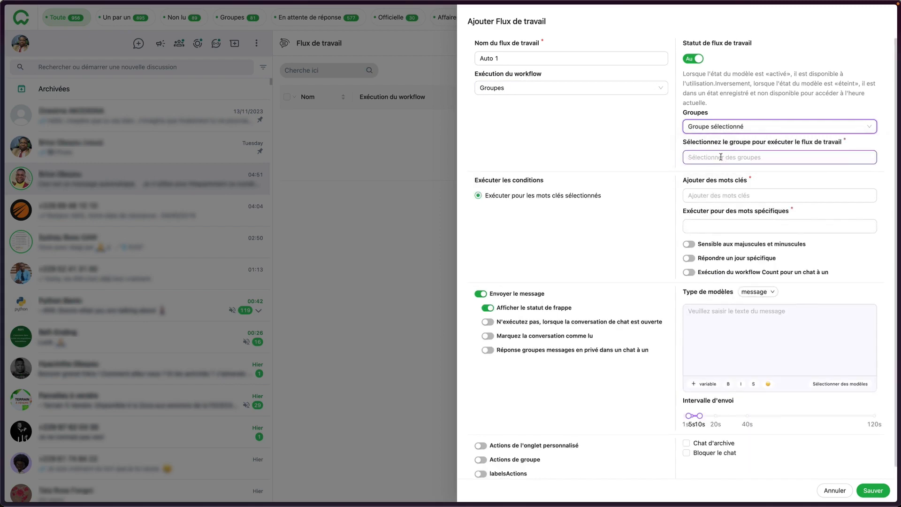
pyautogui.click(720, 157)
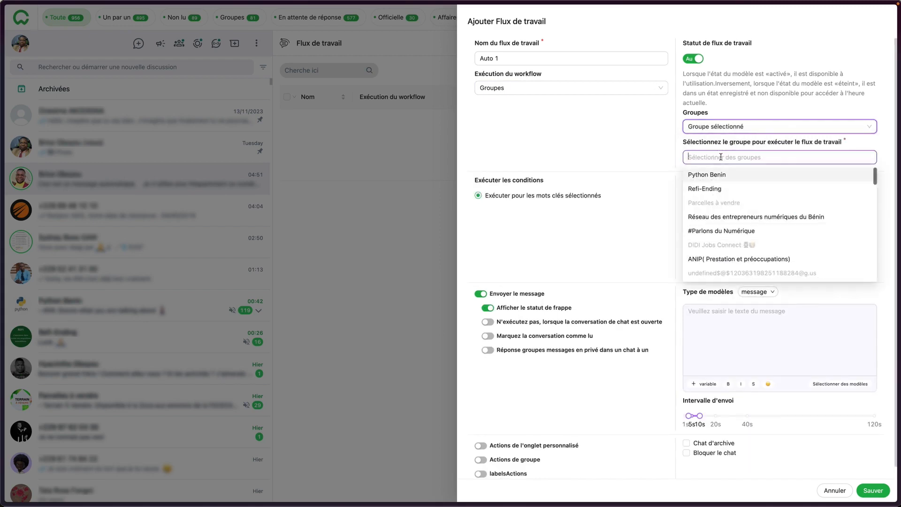
pyautogui.click(720, 130)
pyautogui.click(719, 144)
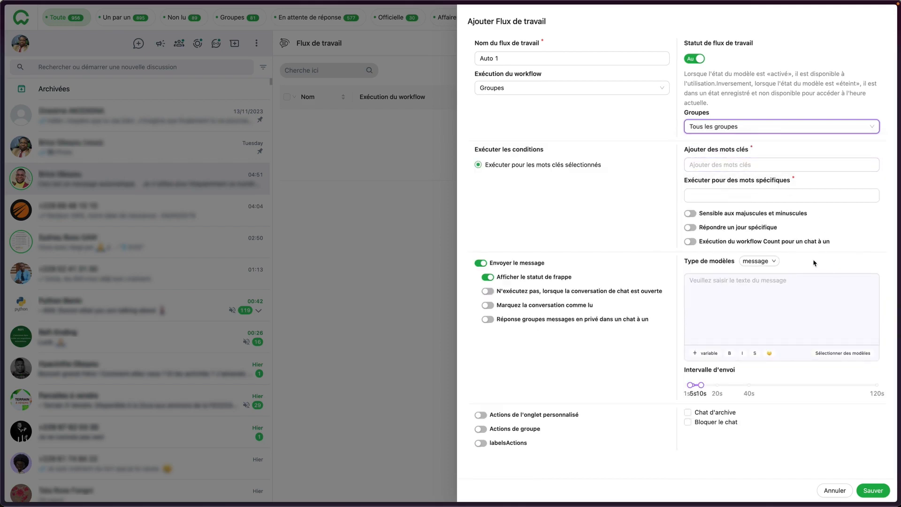
pyautogui.click(515, 89)
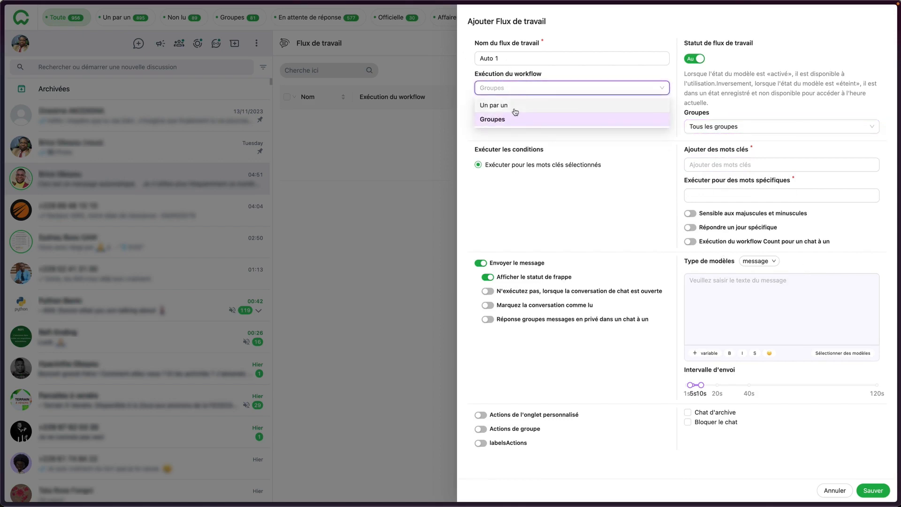
pyautogui.click(509, 108)
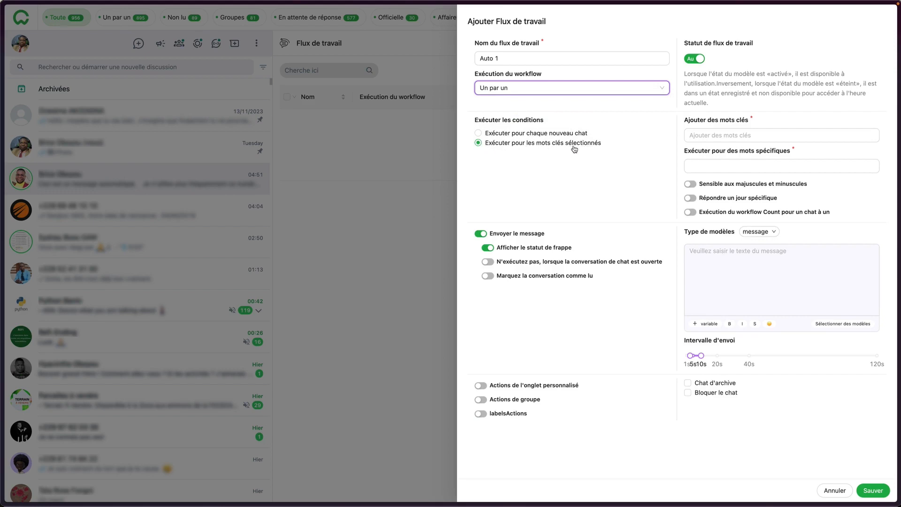
# Set the workflow to run for every new chat without sending a message, and try the labelsActions option for adding labels.
pyautogui.click(551, 135)
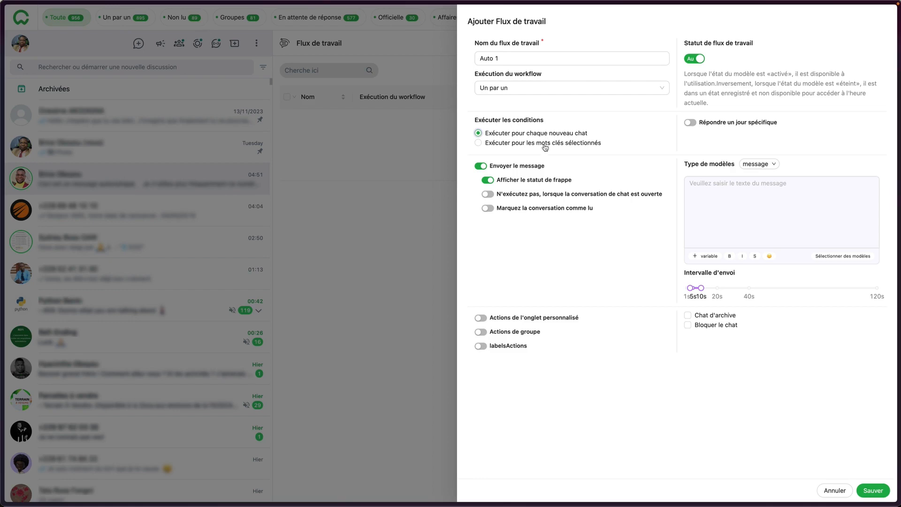
pyautogui.click(481, 166)
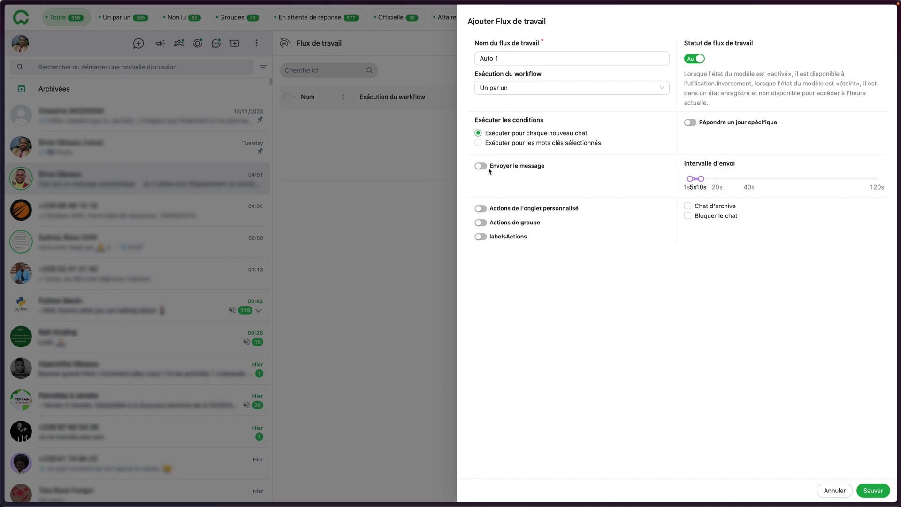
pyautogui.click(482, 238)
pyautogui.click(489, 248)
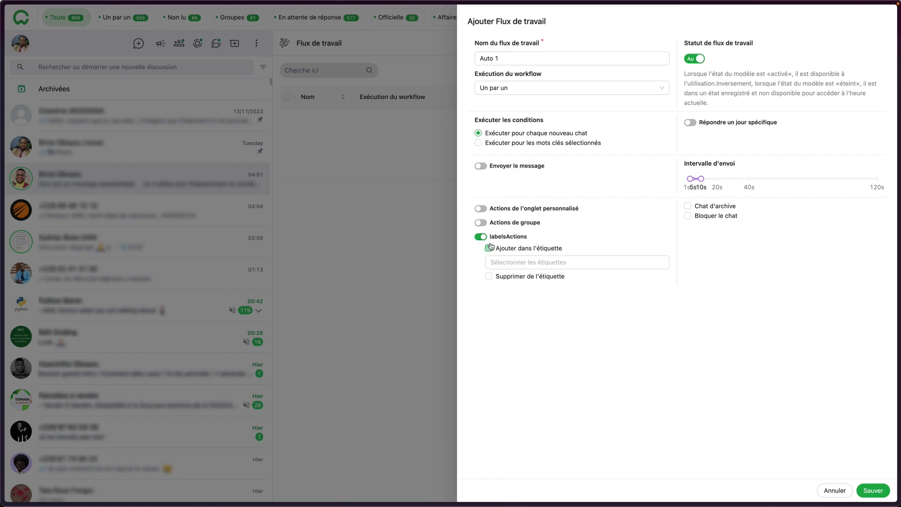
pyautogui.click(522, 261)
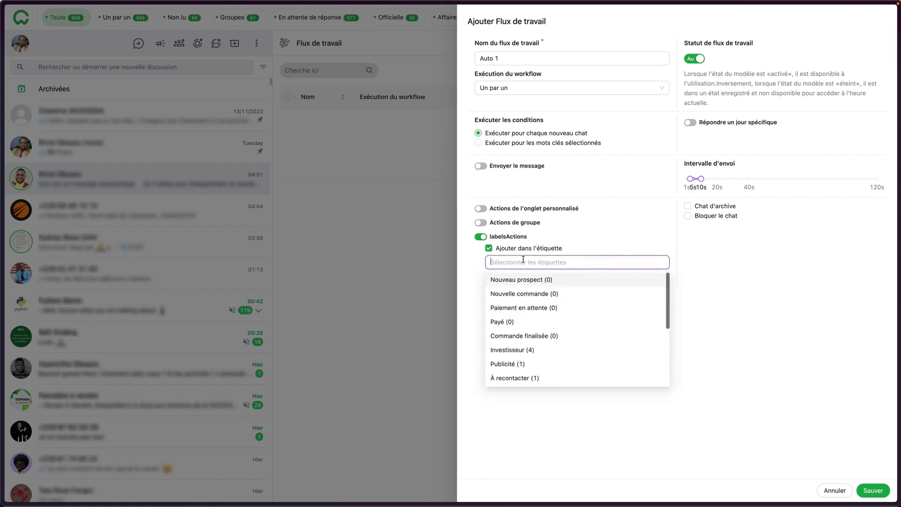
pyautogui.click(482, 238)
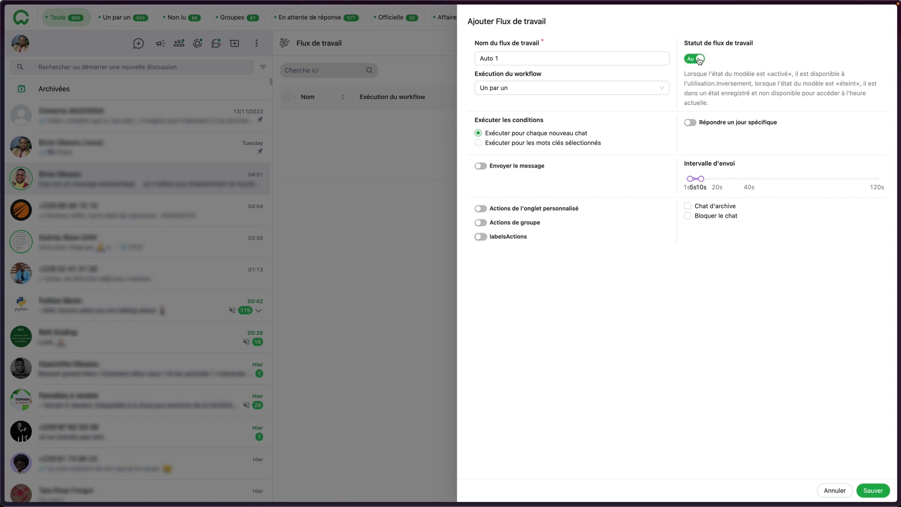
# Choose Mardi, Jeudi and Samedi as the specific reply days, and leave the specific-day option switched off.
pyautogui.click(690, 123)
pyautogui.click(699, 136)
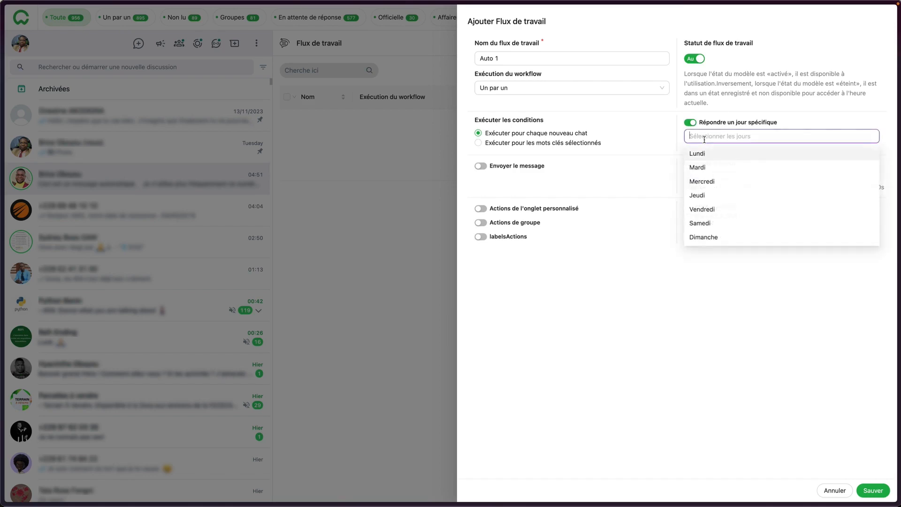
pyautogui.click(710, 169)
pyautogui.click(700, 195)
pyautogui.click(701, 224)
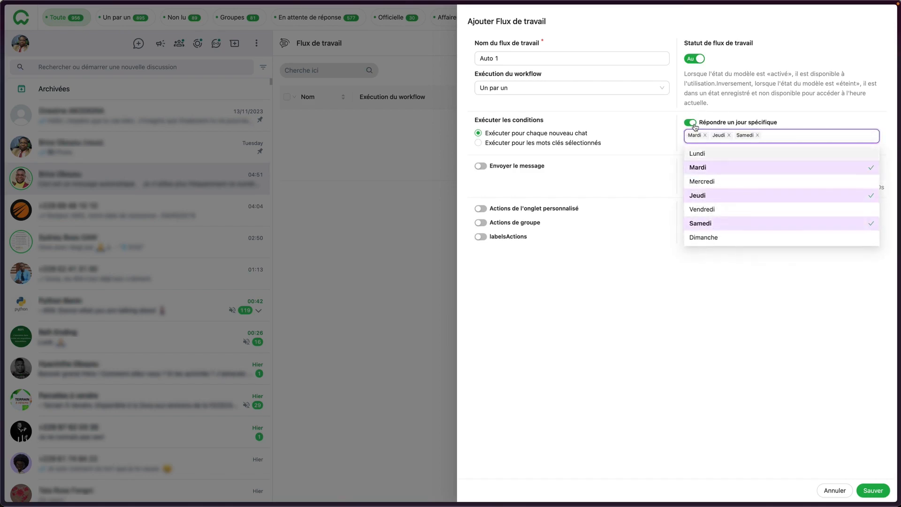
pyautogui.click(692, 123)
pyautogui.click(694, 124)
pyautogui.click(693, 124)
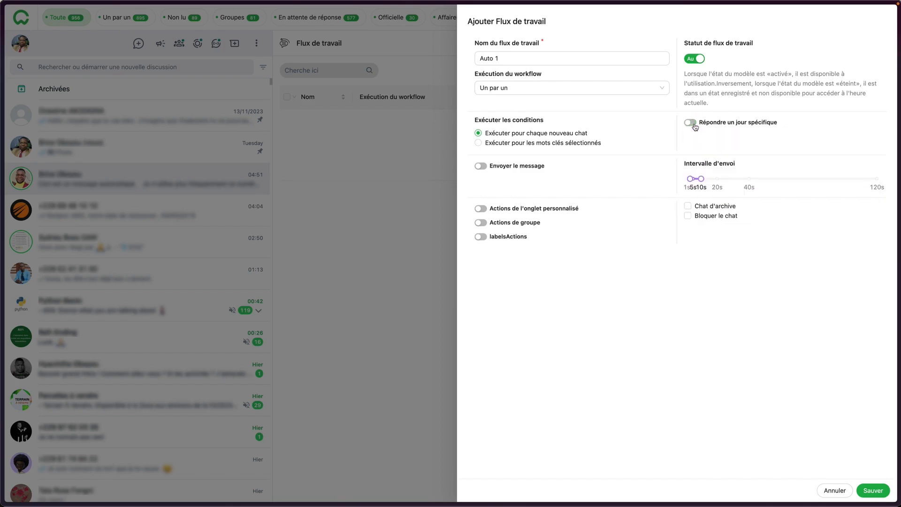
# Move the sending interval range to span the 10 s and 20 s marks, and run the workflow for selected keywords.
pyautogui.moveTo(701, 179)
pyautogui.mouseDown()
pyautogui.moveTo(726, 179)
pyautogui.moveTo(695, 178)
pyautogui.mouseUp()
pyautogui.click(479, 143)
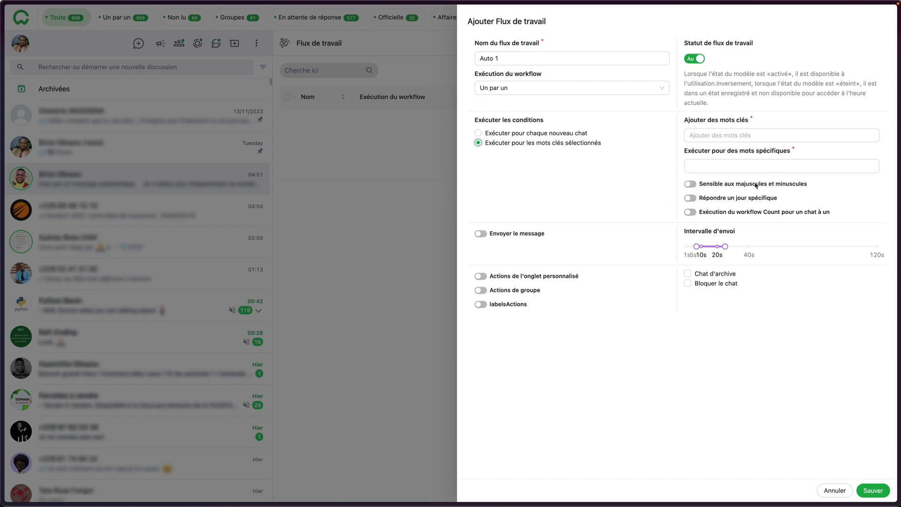
# Add the keywords "hhrhrh fhyrgehbz hyehe zhyegebe" and "yegtegee", removing the extra entry "hhehee".
pyautogui.click(748, 136)
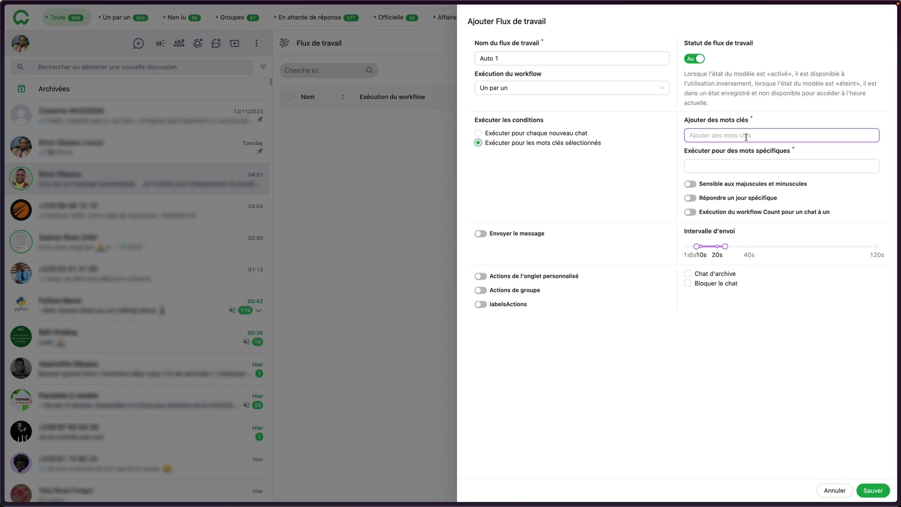
pyautogui.click(708, 135)
pyautogui.write('hh')
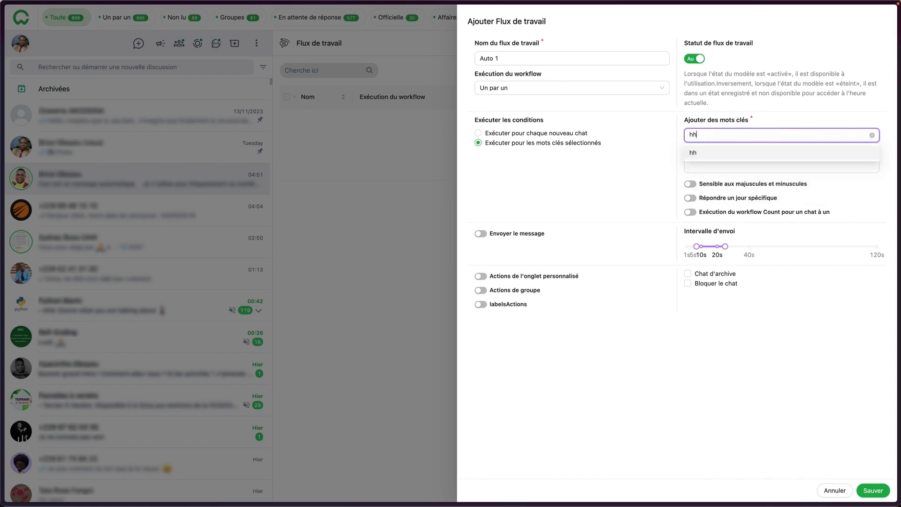
pyautogui.write('rhrh fhyrgehbz hyehe zhyegebe')
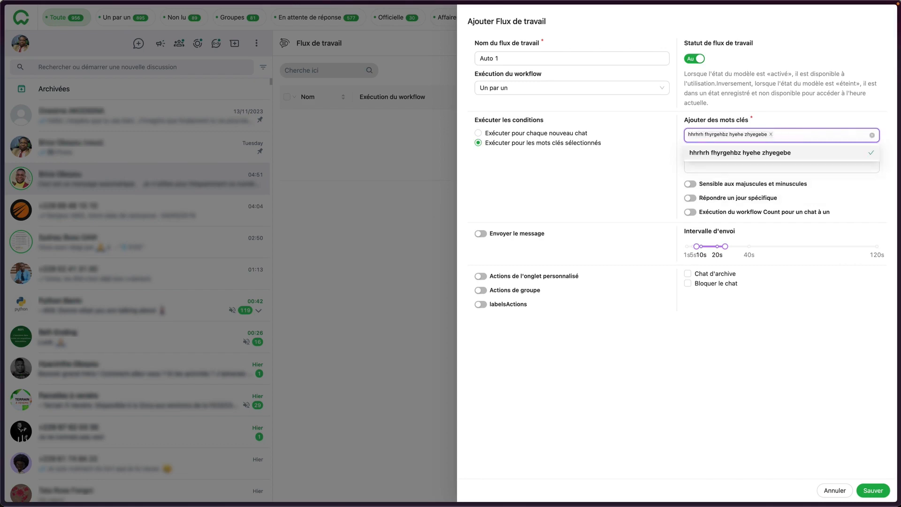
pyautogui.press('Return')
pyautogui.write('yegtegee')
pyautogui.press('Return')
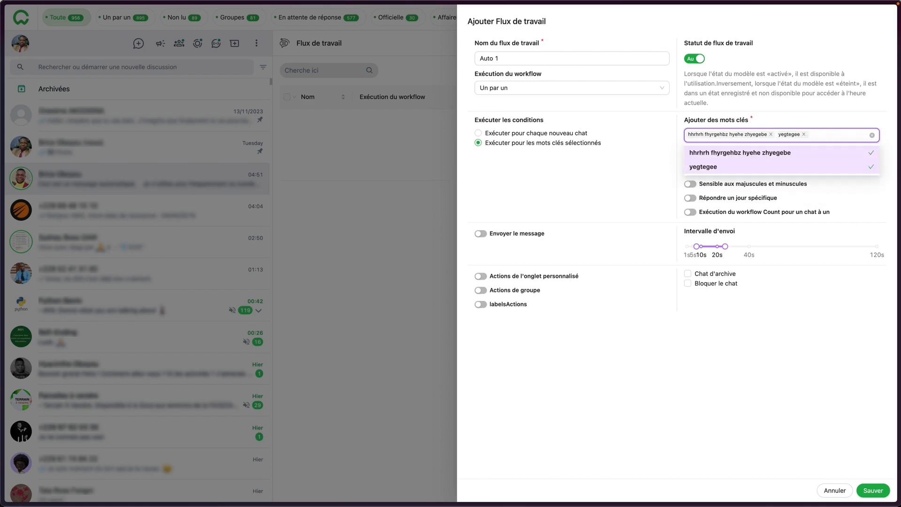
pyautogui.write('hhehee')
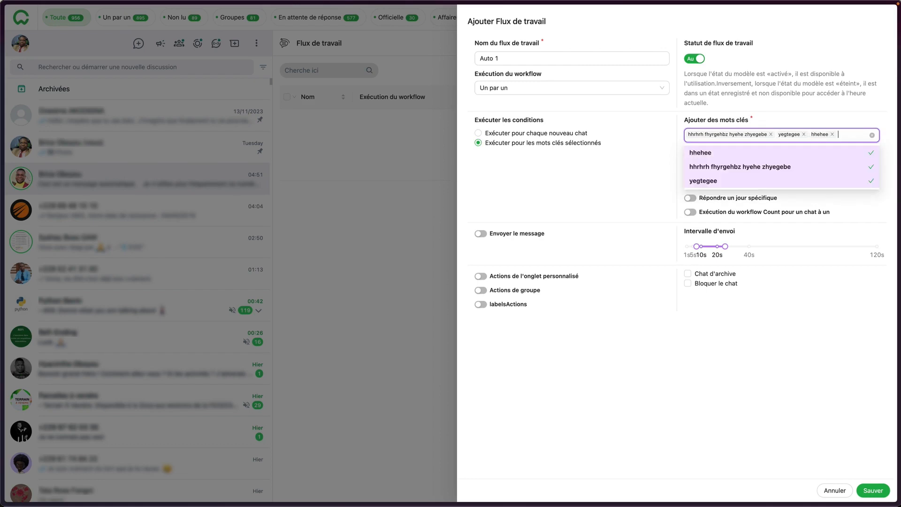
pyautogui.click(832, 136)
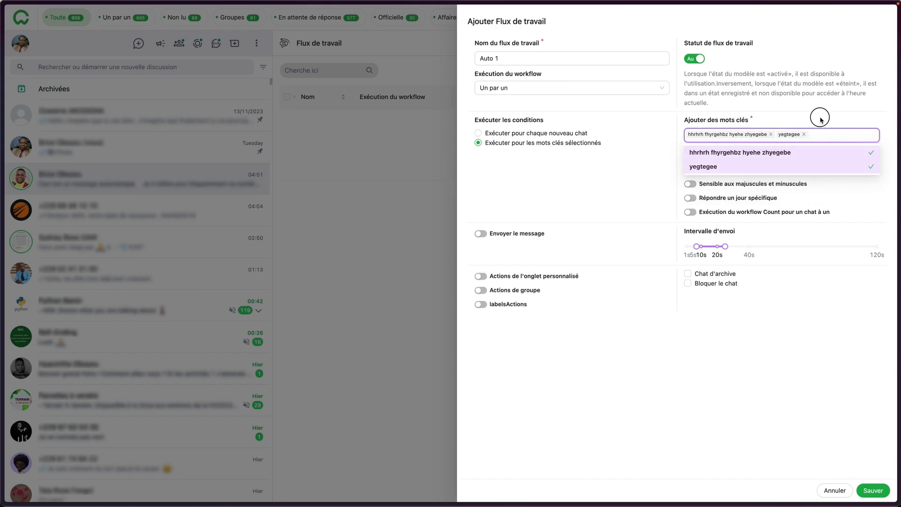
pyautogui.click(820, 120)
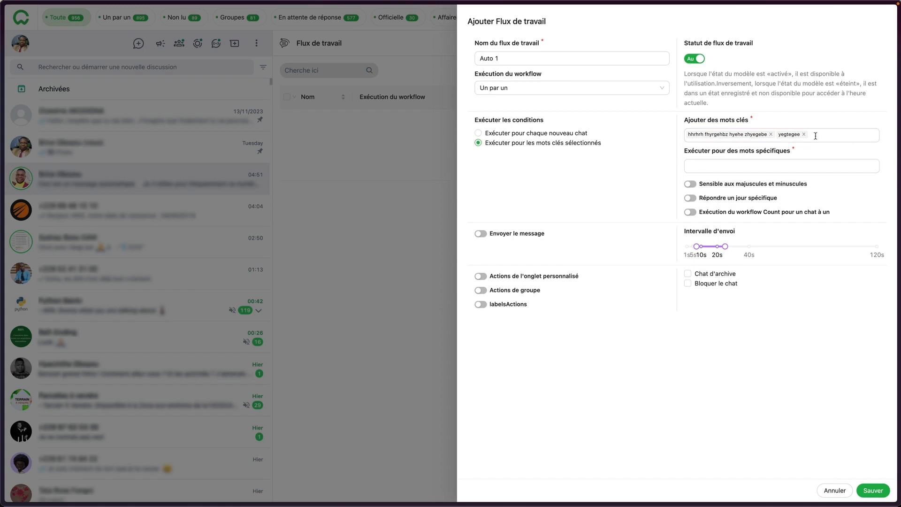
# Review the word-matching choices, and enable both the specific-day reply and the one-to-one chat execution count.
pyautogui.click(756, 166)
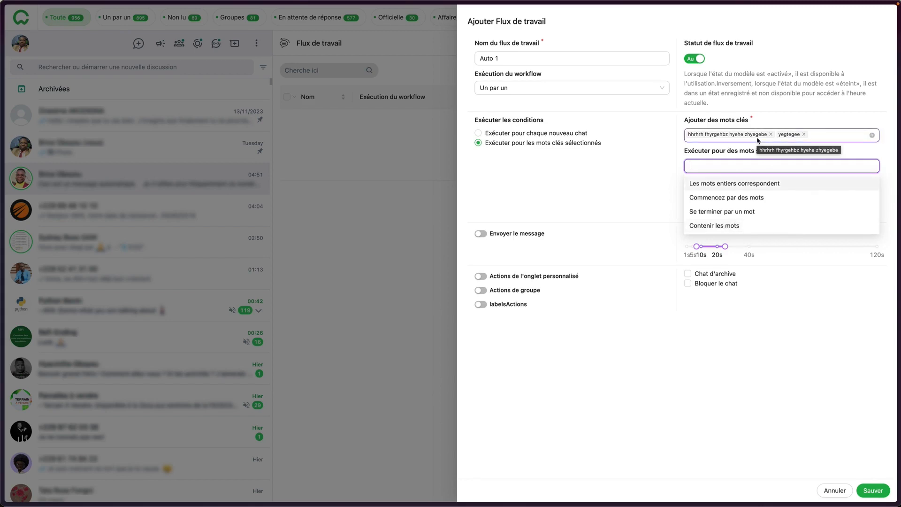
pyautogui.click(742, 156)
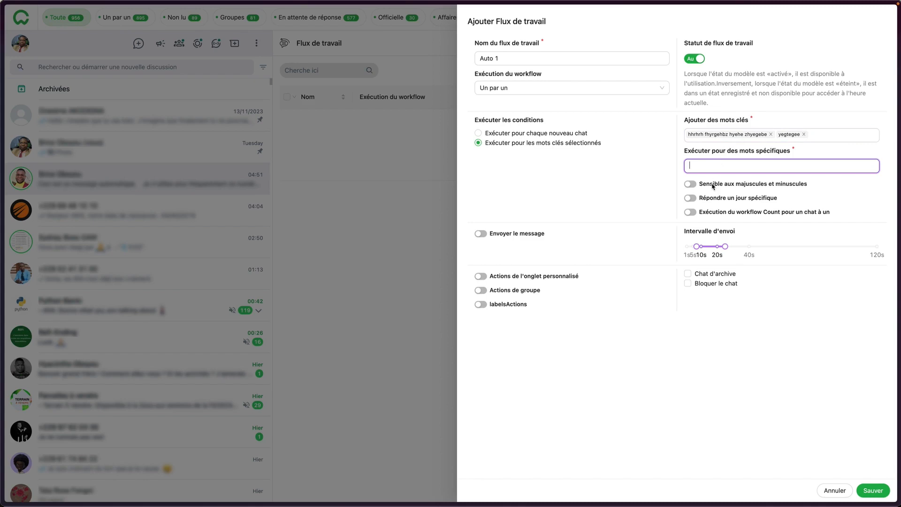
pyautogui.click(689, 198)
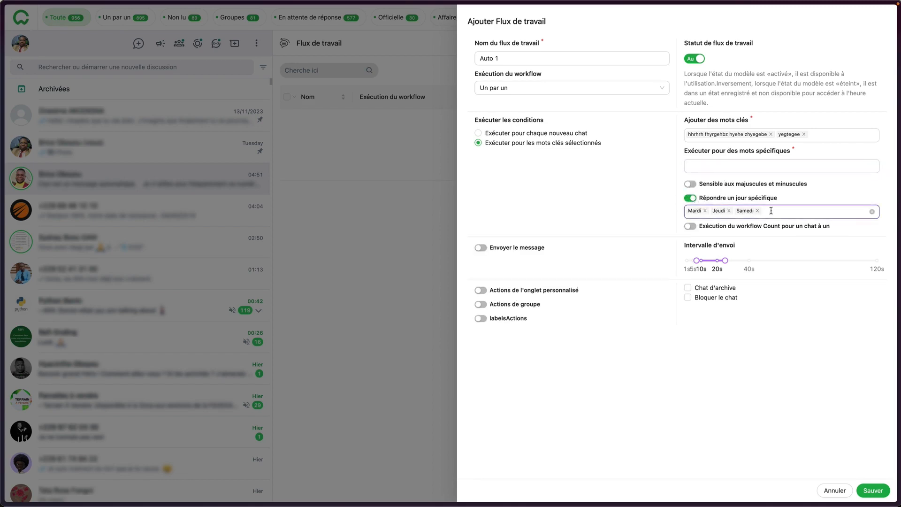
pyautogui.click(689, 227)
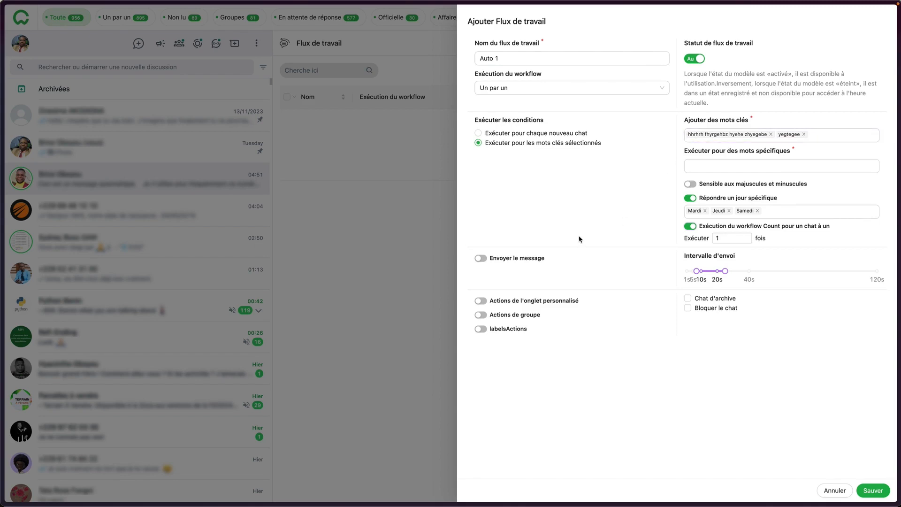
# Enable message sending with typing status shown, no execution while the chat is open, and the conversation marked as read.
pyautogui.click(481, 259)
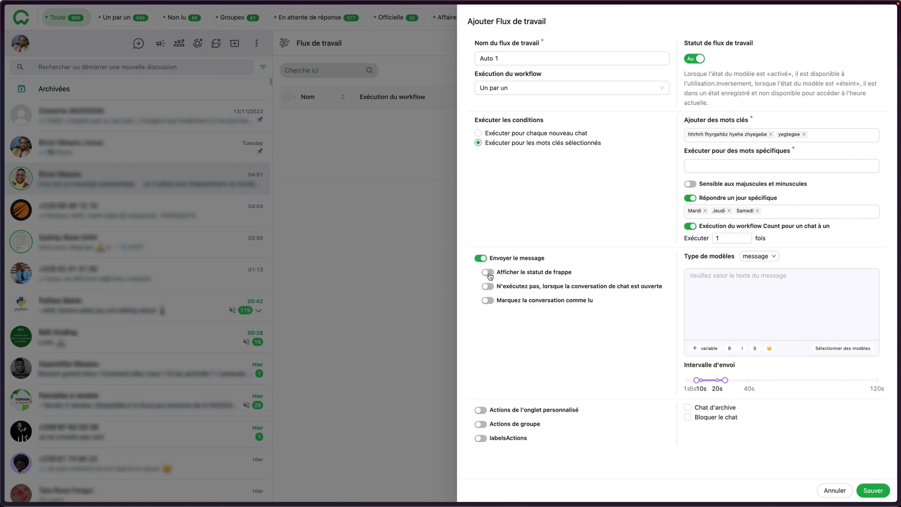
pyautogui.click(488, 273)
pyautogui.click(488, 287)
pyautogui.click(488, 301)
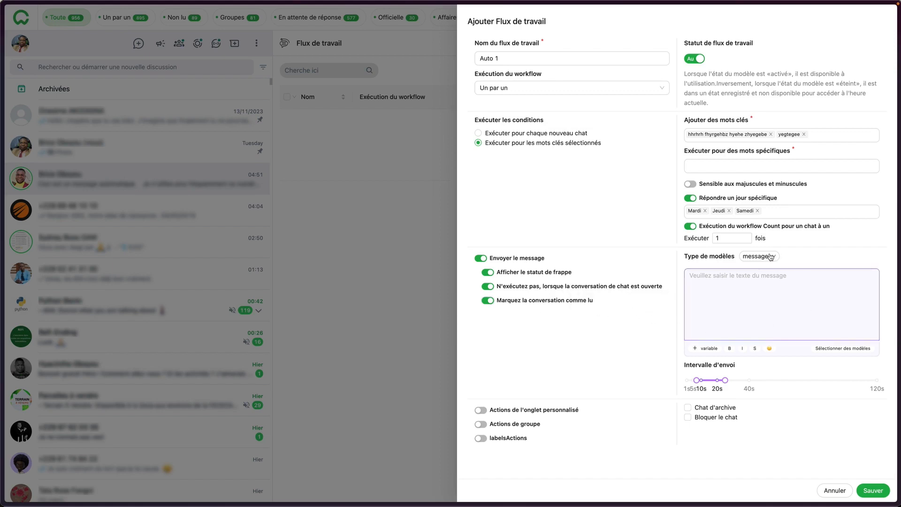
# Examine the available template types, the saved message templates and the variables offered for the message text.
pyautogui.click(744, 277)
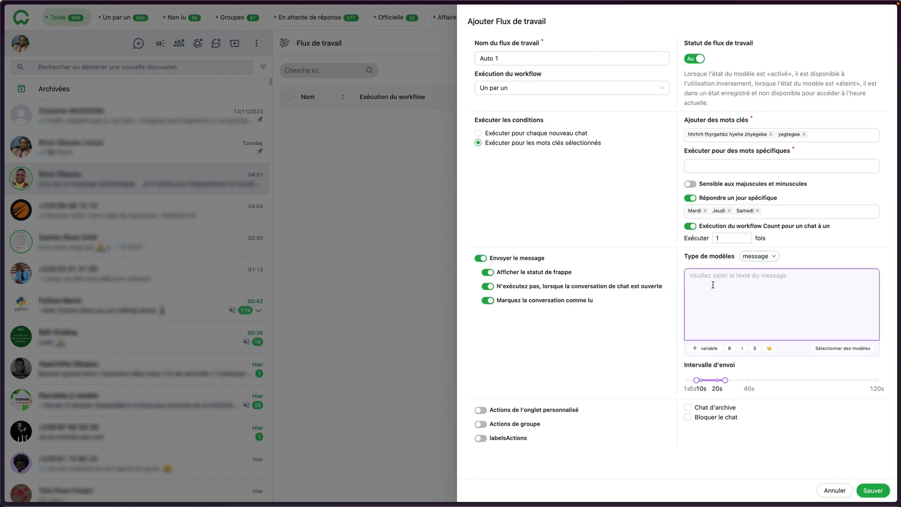
pyautogui.click(755, 256)
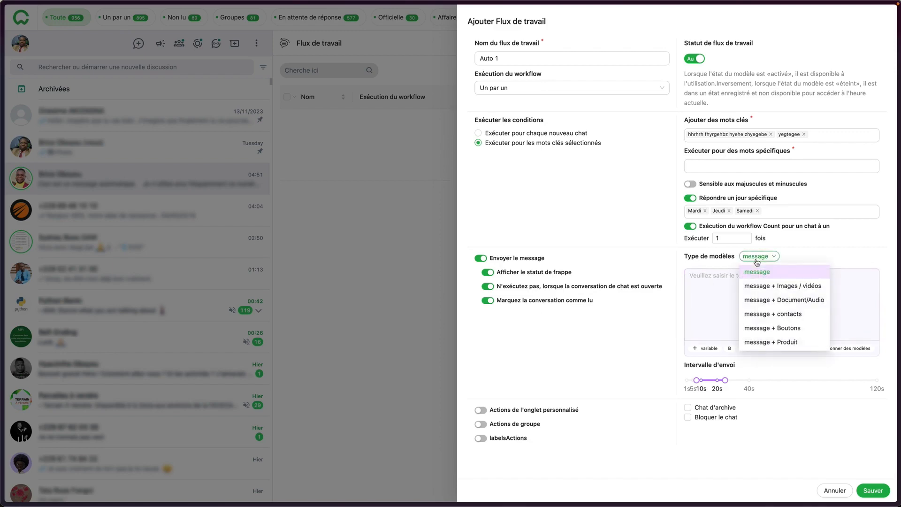
pyautogui.click(704, 280)
pyautogui.click(839, 348)
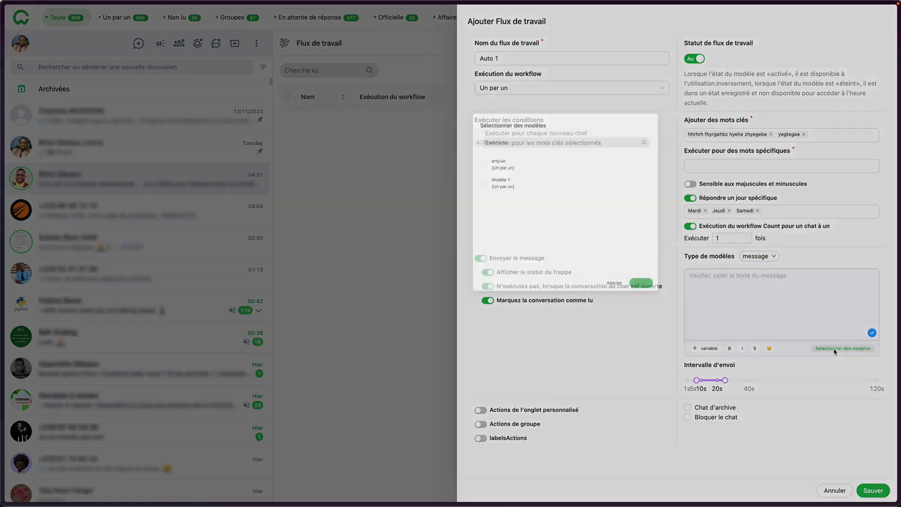
pyautogui.click(520, 255)
pyautogui.click(743, 295)
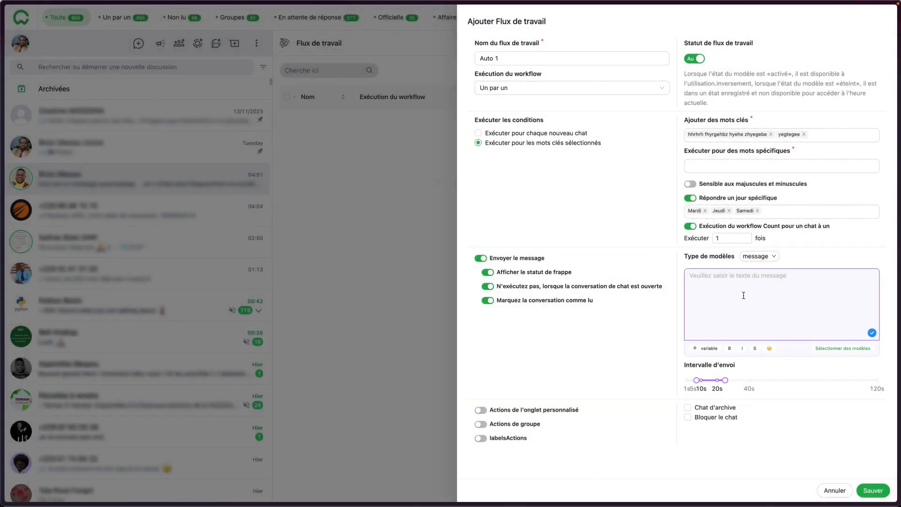
pyautogui.click(706, 348)
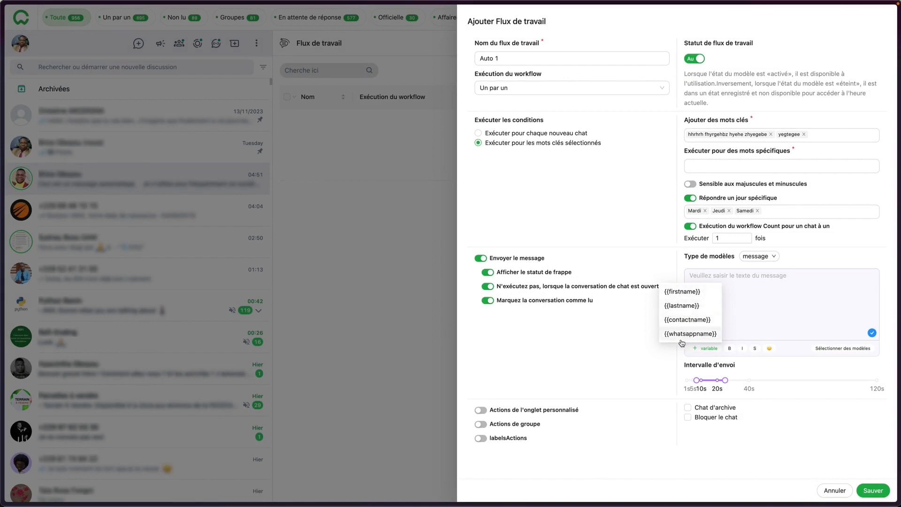
pyautogui.click(733, 296)
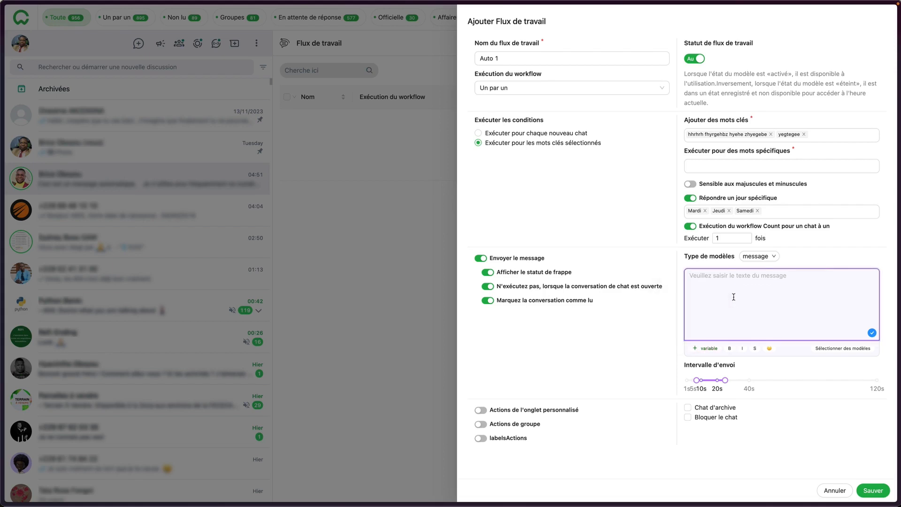
# Try to save the workflow, and set the specific-word matching to "Contenir les mots".
pyautogui.click(873, 490)
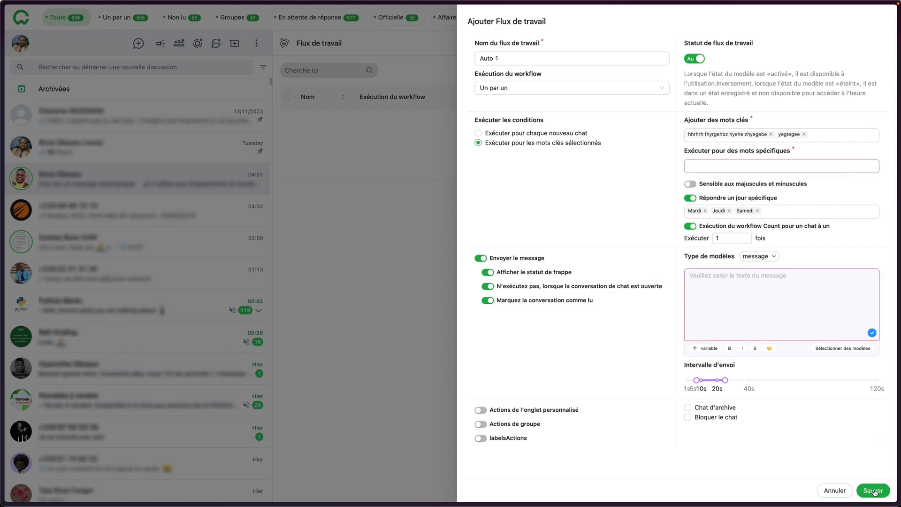
pyautogui.click(743, 165)
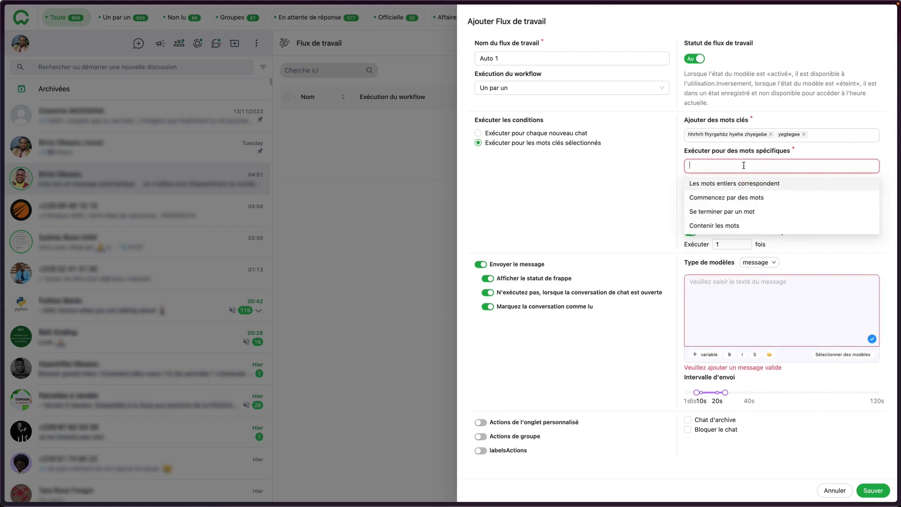
pyautogui.click(710, 225)
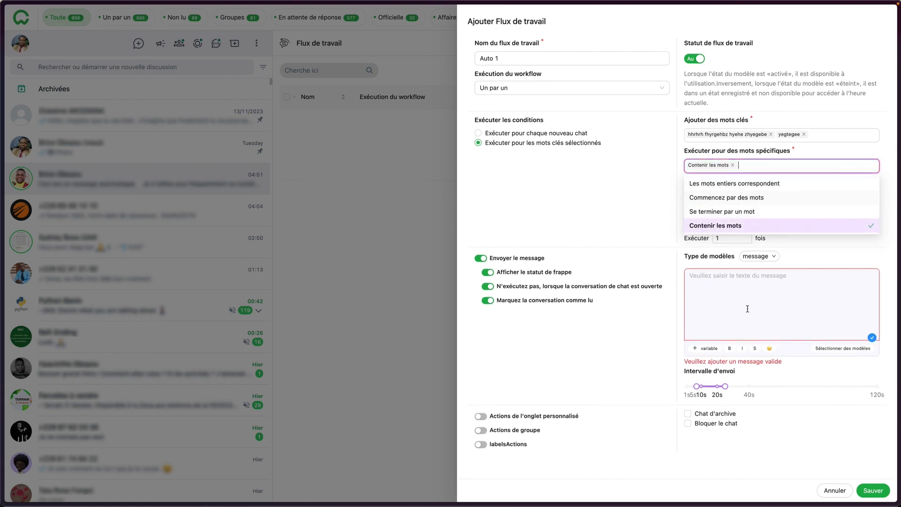
pyautogui.click(799, 420)
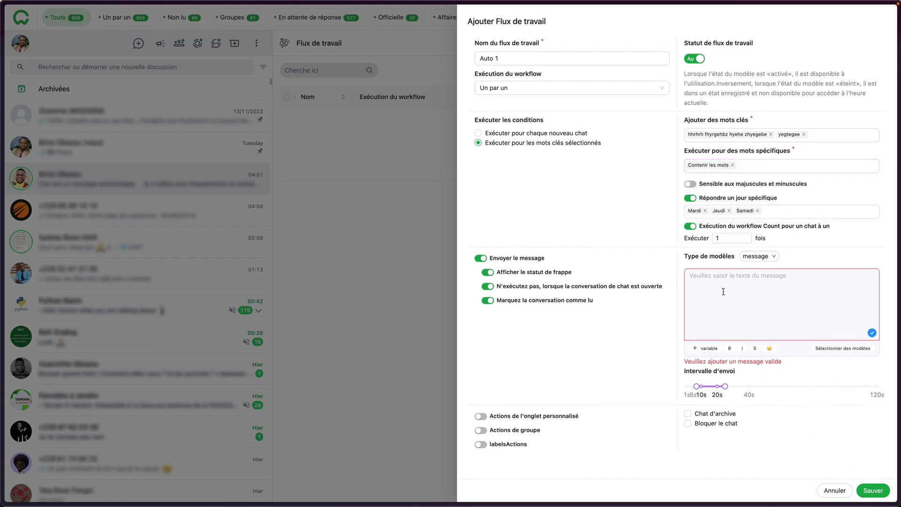
# Remove both existing keywords from the workflow and add the keyword "merci".
pyautogui.click(803, 135)
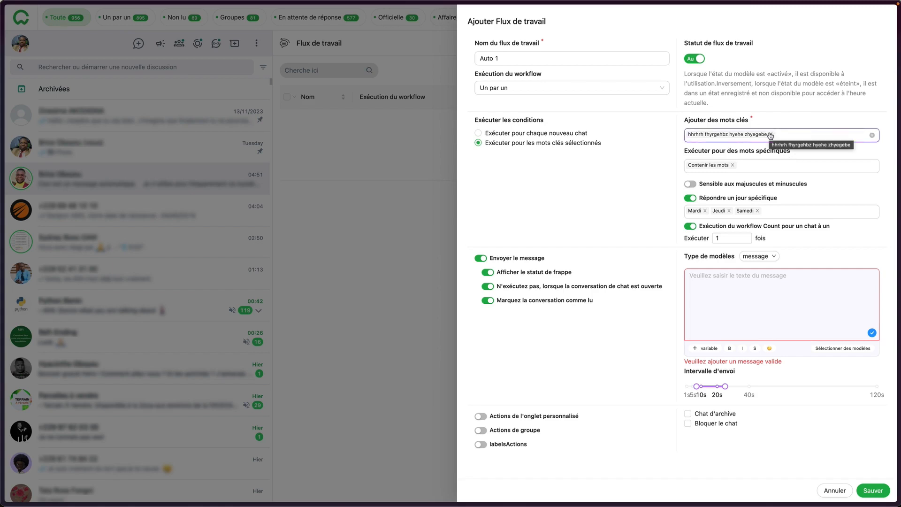
pyautogui.click(770, 135)
pyautogui.click(732, 134)
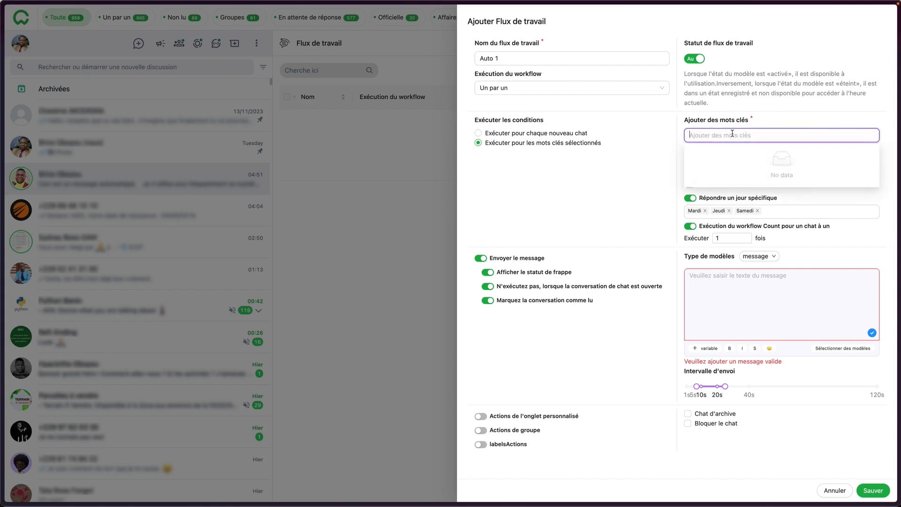
pyautogui.write('merci')
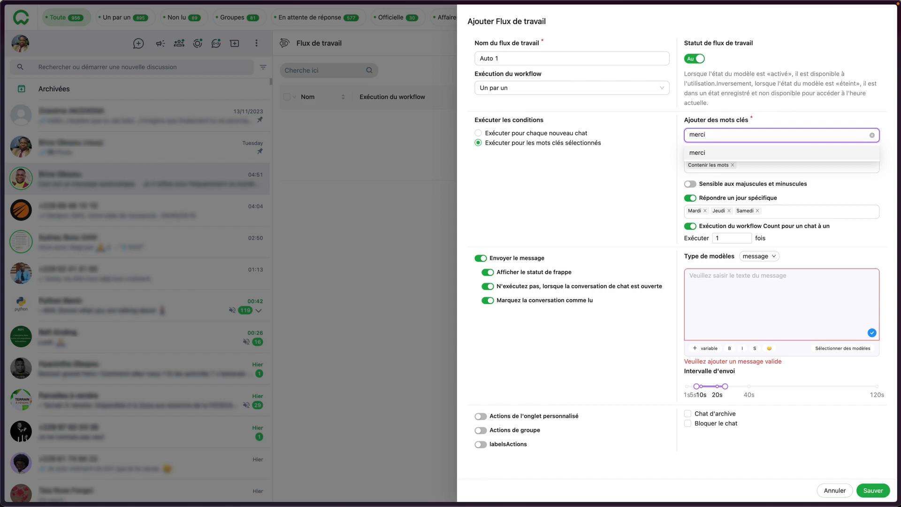
pyautogui.press('Return')
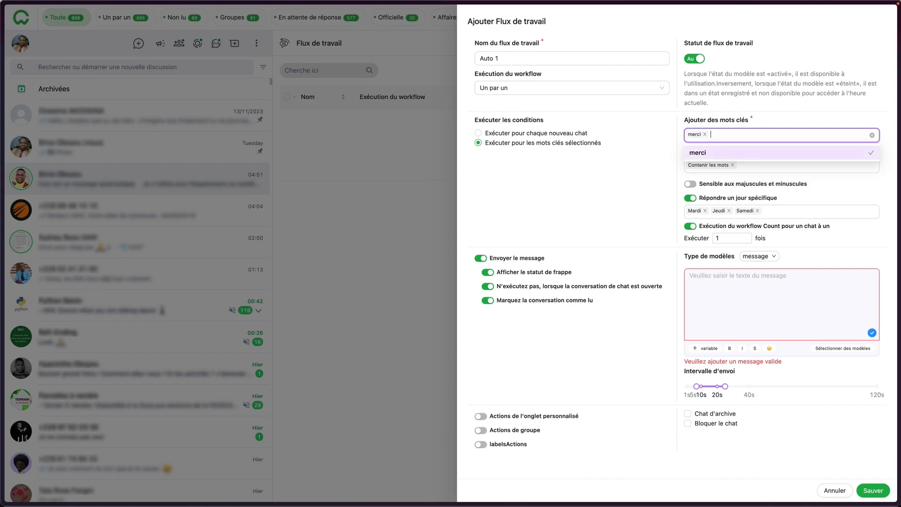
# Enter "De rien." as the automatic reply message and save the workflow.
pyautogui.click(701, 284)
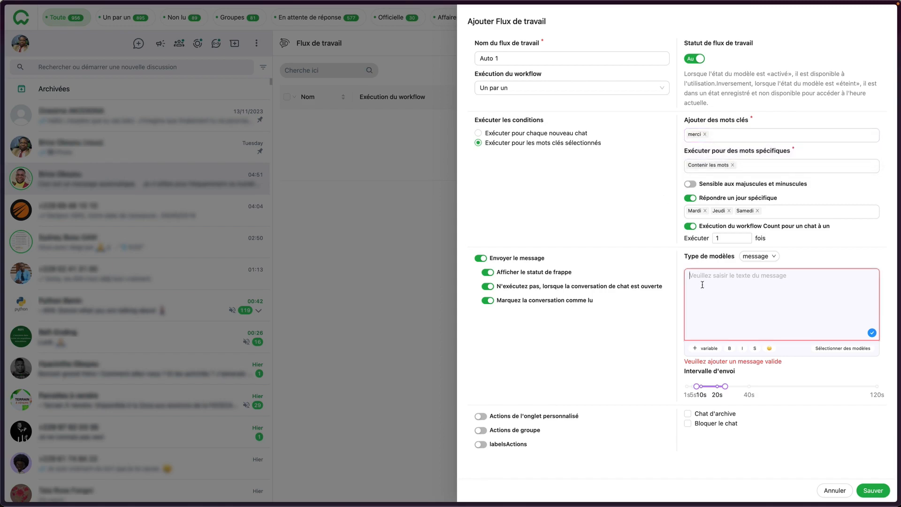
pyautogui.write('De rien')
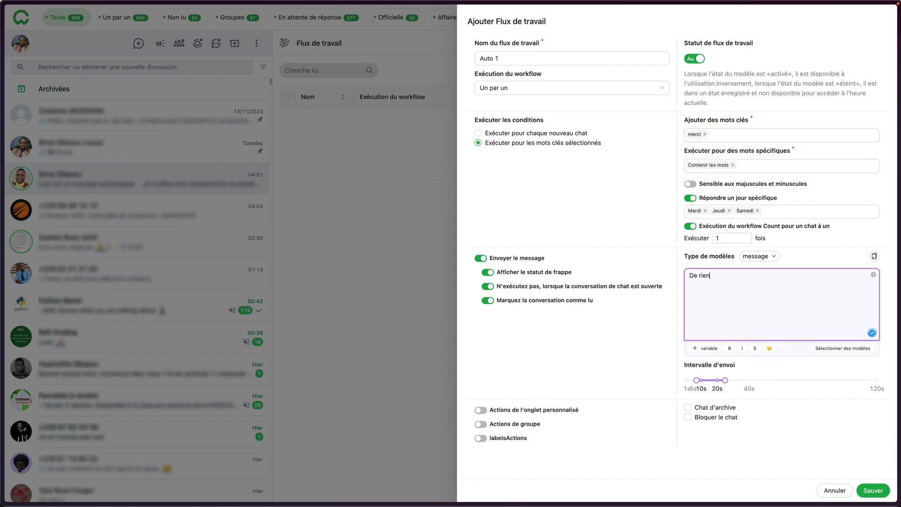
pyautogui.write('.')
pyautogui.click(879, 492)
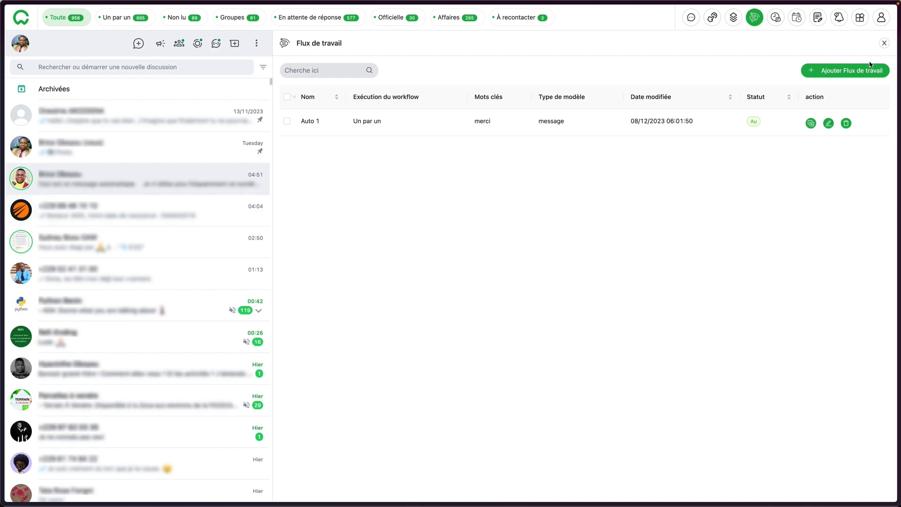
# Close the workflow list and check the open conversation for an automatic reply to the "Merci" message.
pyautogui.click(884, 42)
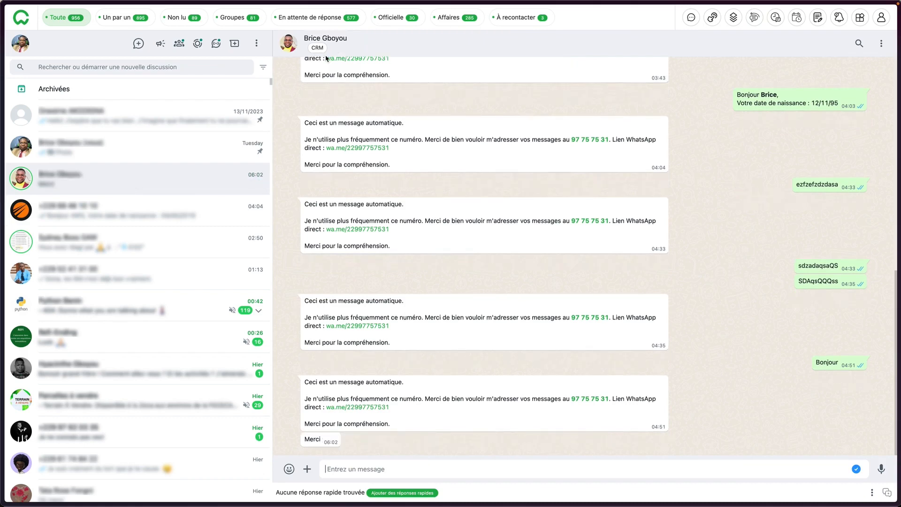
pyautogui.scroll(3, 380, 65)
pyautogui.scroll(2, 371, 63)
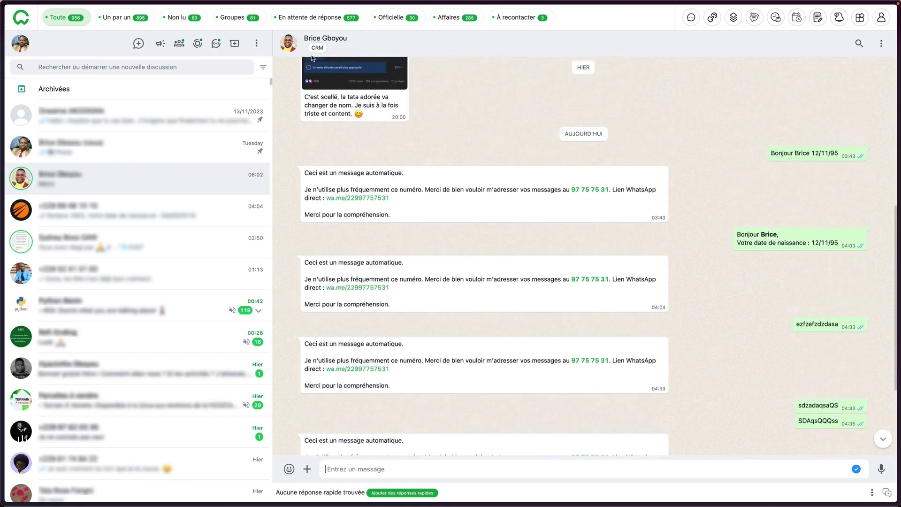
pyautogui.scroll(-4, 321, 58)
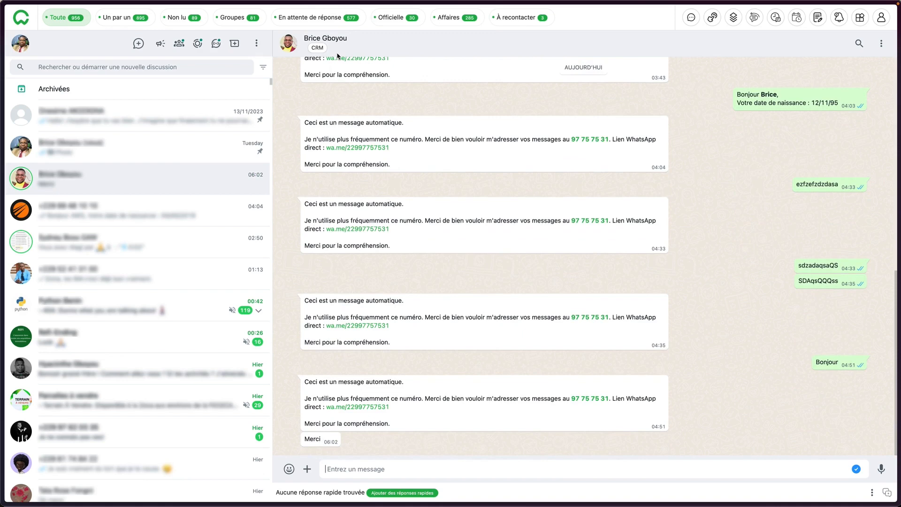
pyautogui.scroll(1, 360, 69)
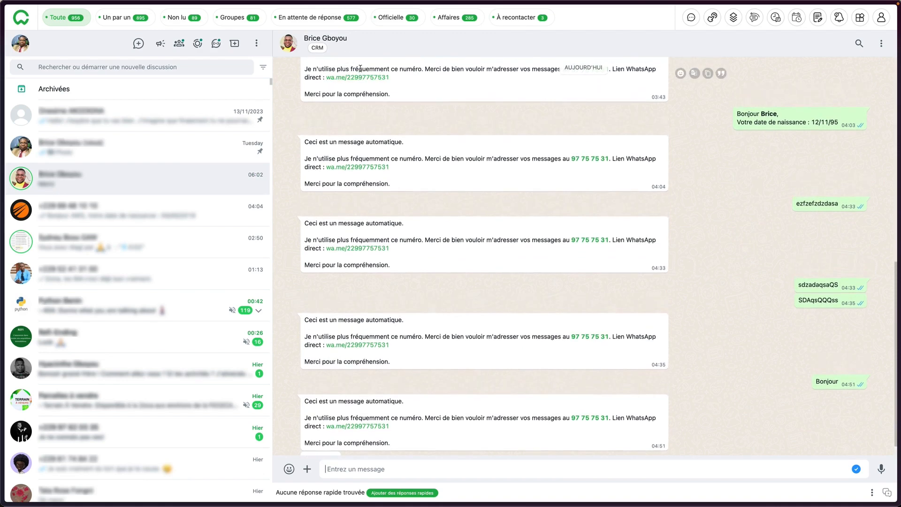
pyautogui.scroll(-1, 360, 68)
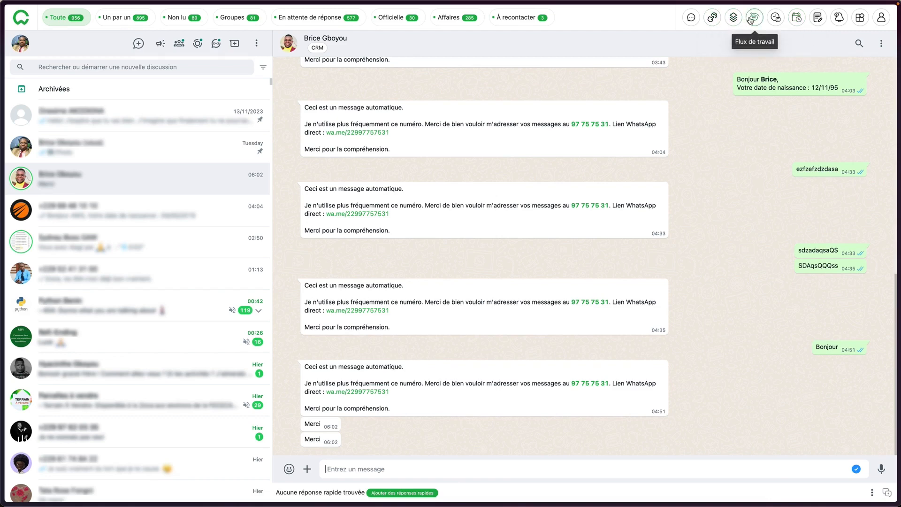
# Edit the workflow "Auto 1" so that it also runs while the chat conversation is open, and save it.
pyautogui.click(691, 19)
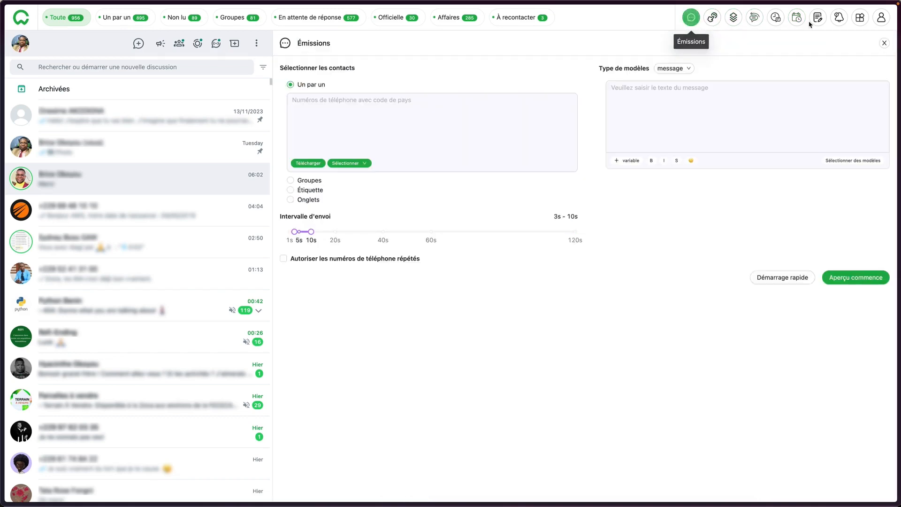
pyautogui.click(750, 23)
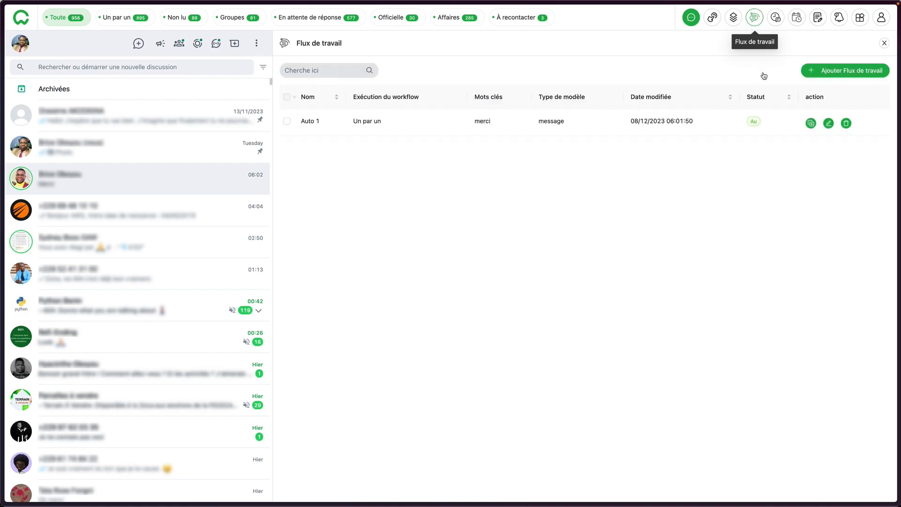
pyautogui.click(828, 126)
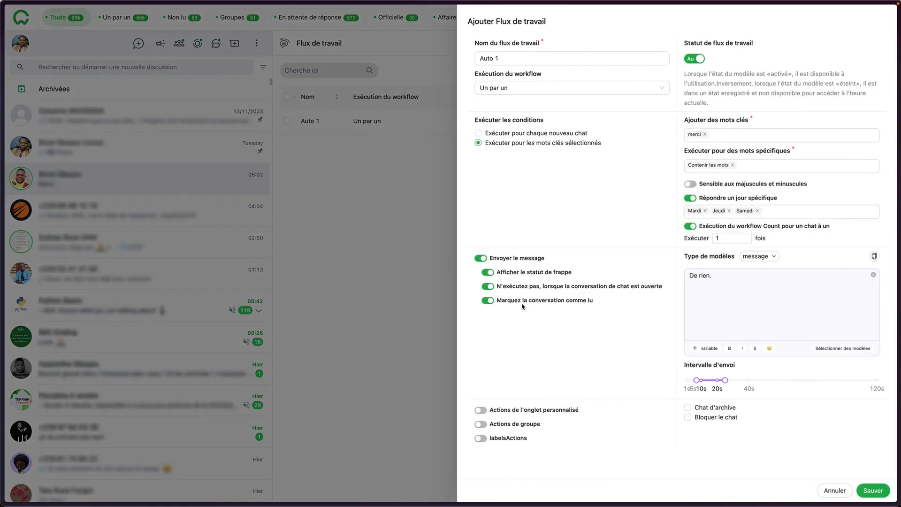
pyautogui.click(490, 288)
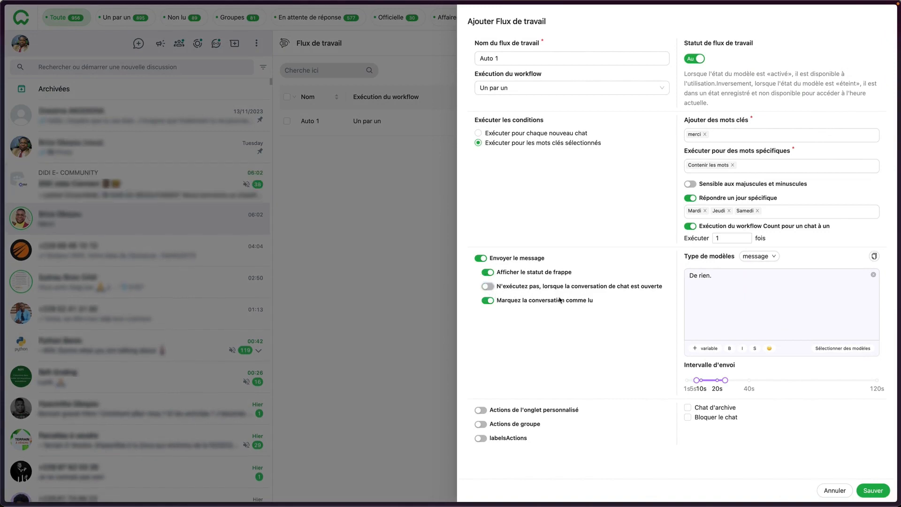
pyautogui.click(864, 491)
# Return to the conversation and check whether the edited workflow answers the latest "Merci" message.
pyautogui.click(884, 43)
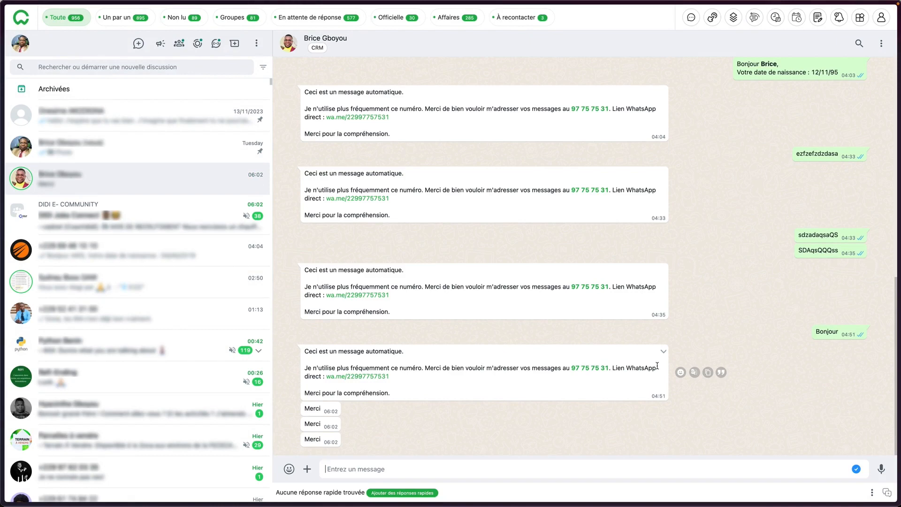
pyautogui.scroll(2, 569, 364)
pyautogui.scroll(-2, 570, 364)
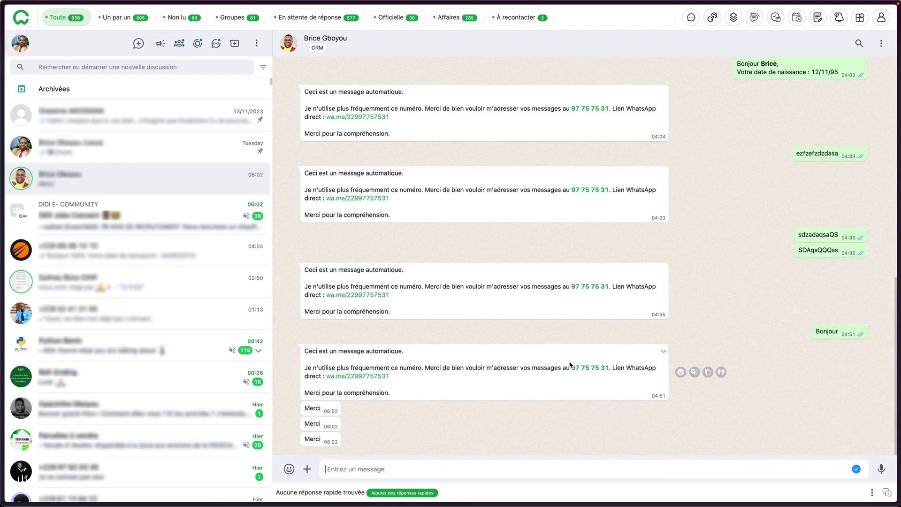
# Open the workflow "Auto 1" for editing and remove Mardi, Jeudi and Samedi from its reply days.
pyautogui.click(719, 21)
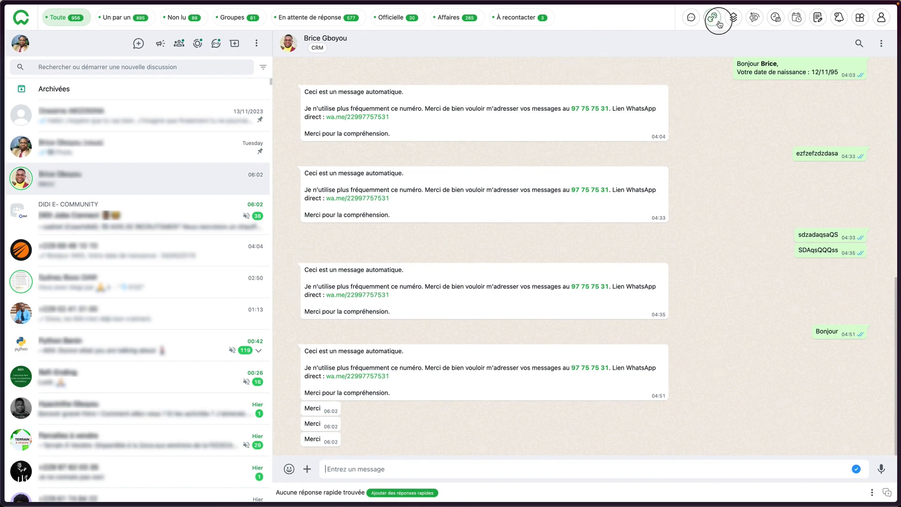
pyautogui.click(779, 20)
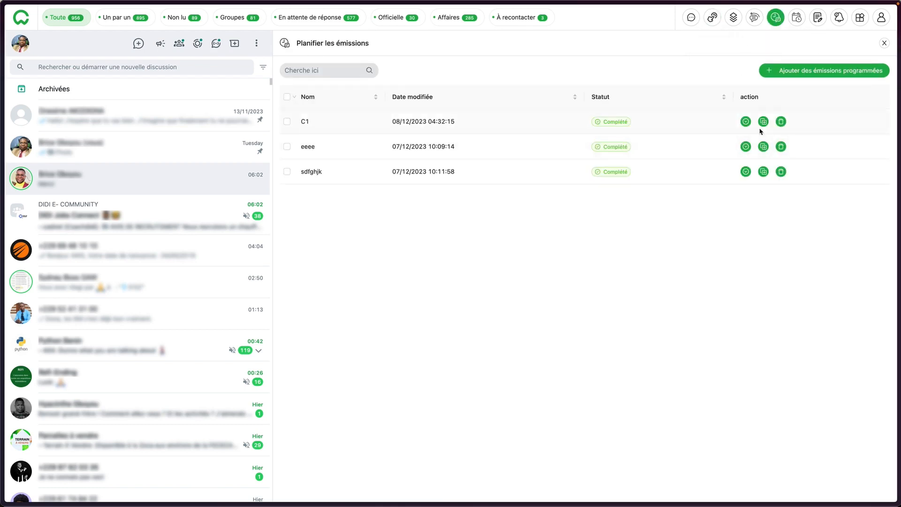
pyautogui.click(754, 19)
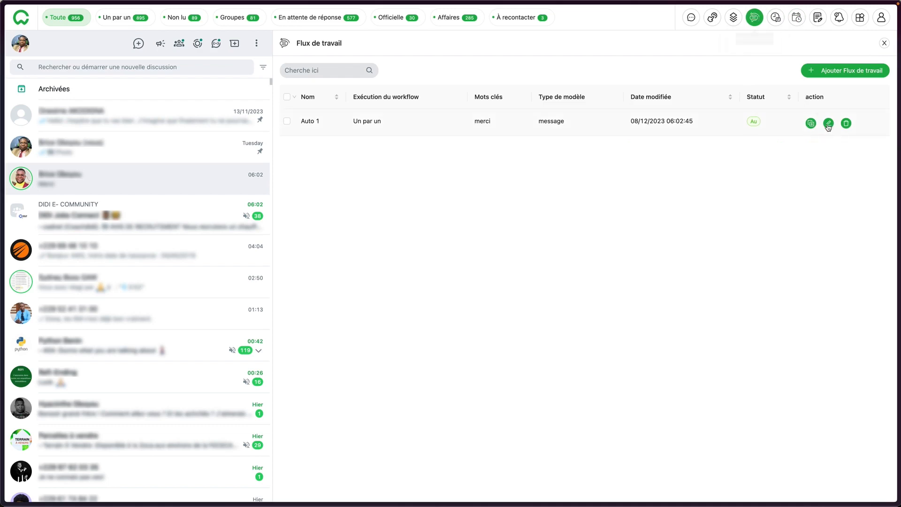
pyautogui.click(828, 124)
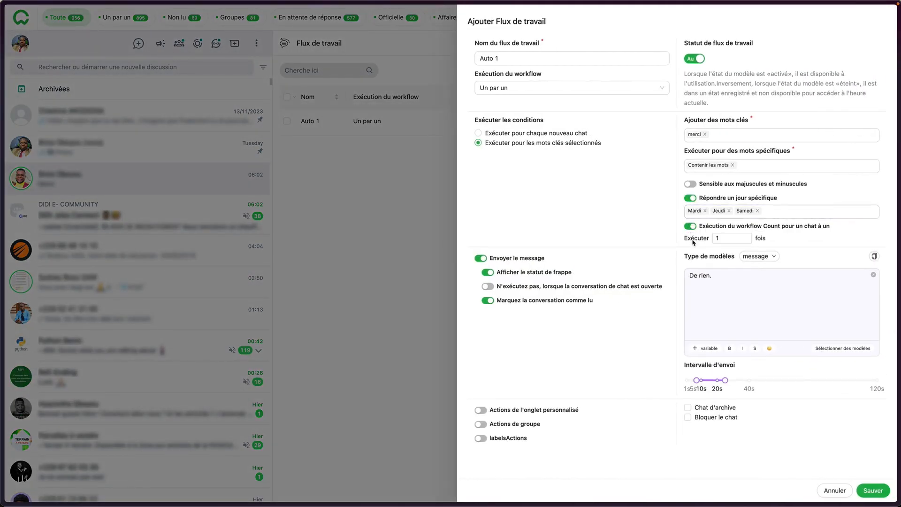
pyautogui.click(756, 210)
pyautogui.click(729, 211)
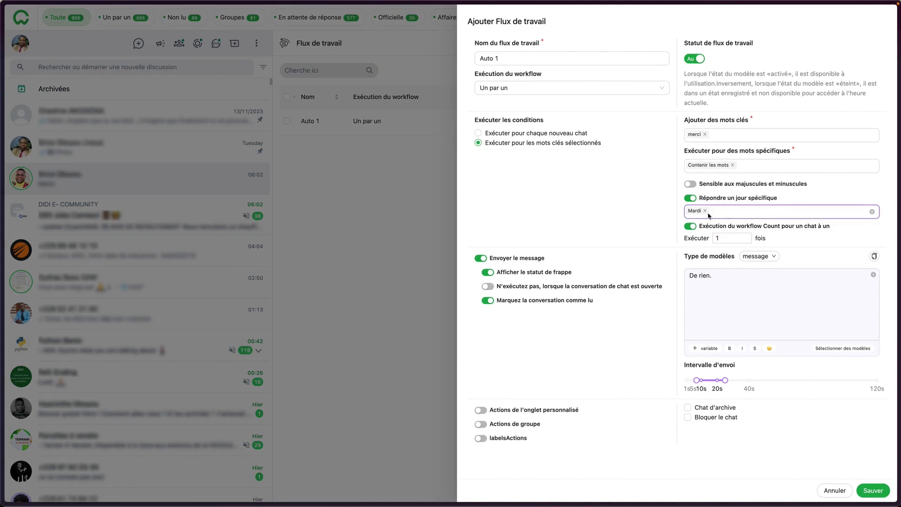
pyautogui.click(704, 211)
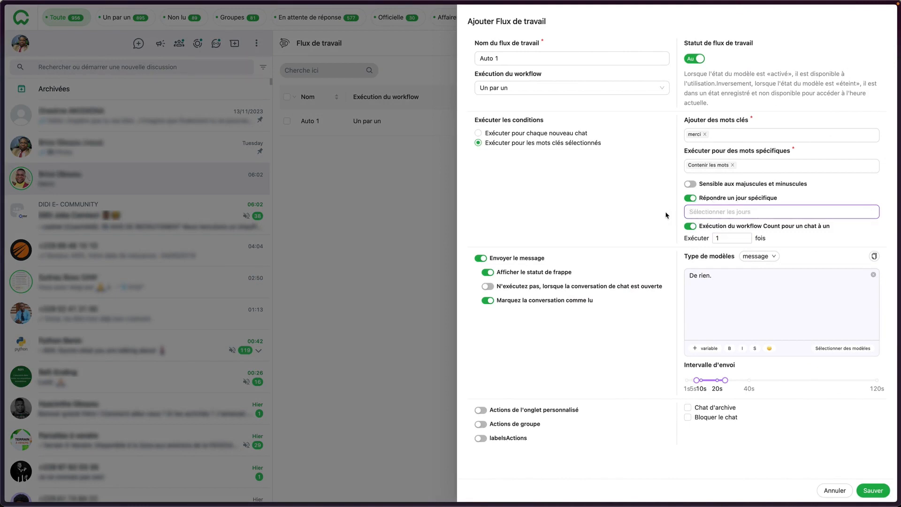
# Turn off the per-chat execution count limit and the specific-day reply restriction, and save the workflow.
pyautogui.click(690, 226)
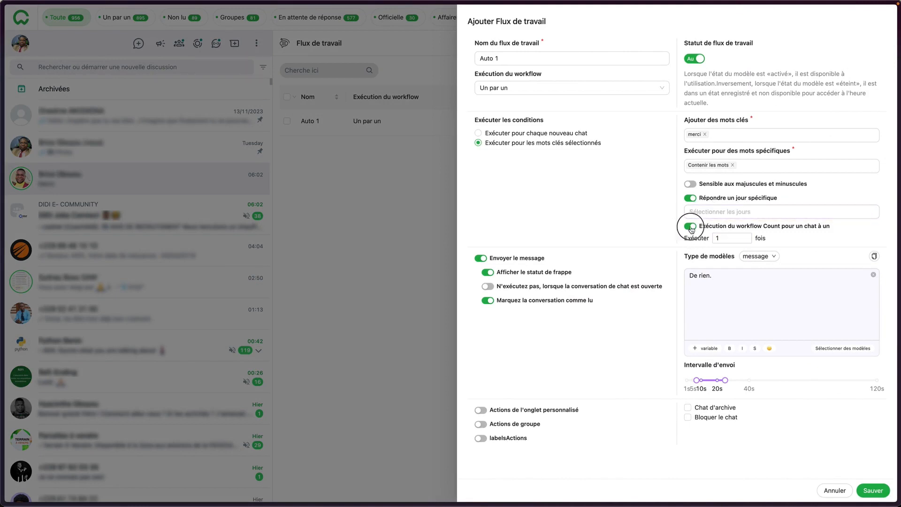
pyautogui.click(691, 198)
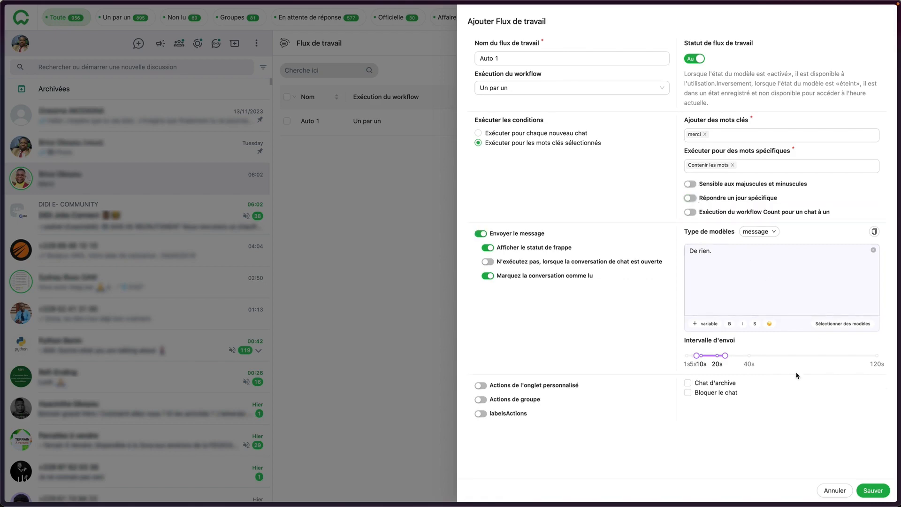
pyautogui.click(874, 490)
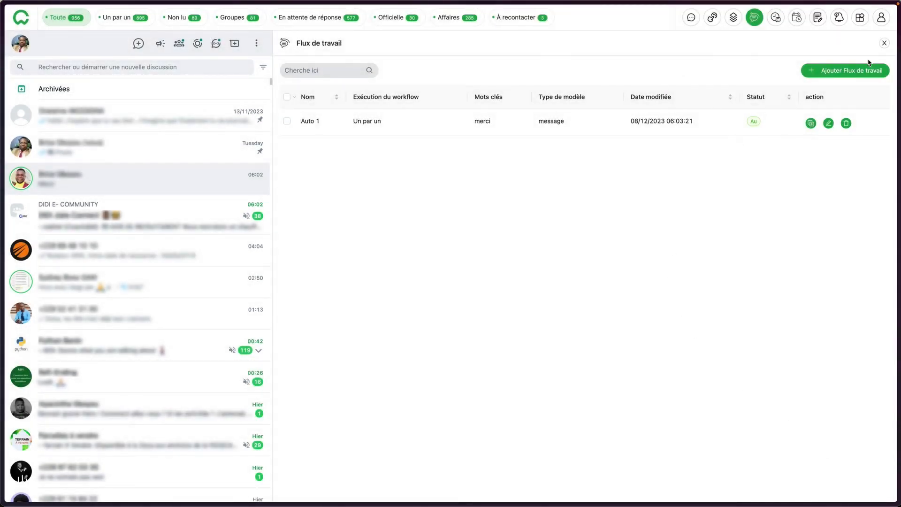
# Return to the conversation and examine which messages containing "Merci" the workflow answers with "De rien.".
pyautogui.click(883, 44)
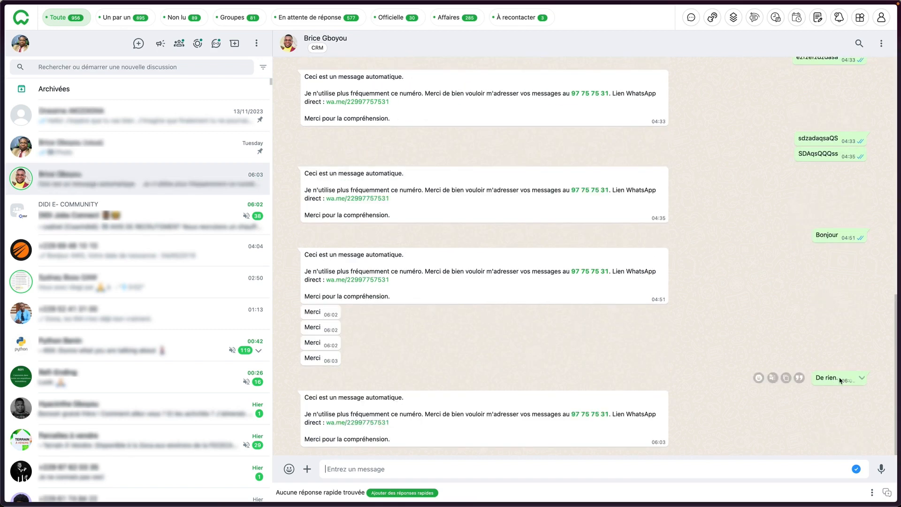
pyautogui.moveTo(840, 377); pyautogui.dragTo(810, 377)
pyautogui.click(809, 332)
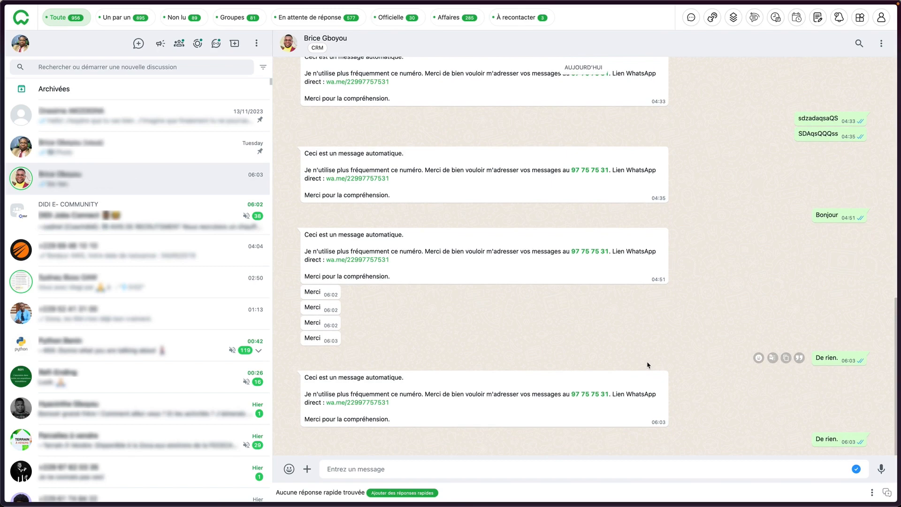
pyautogui.doubleClick(311, 418)
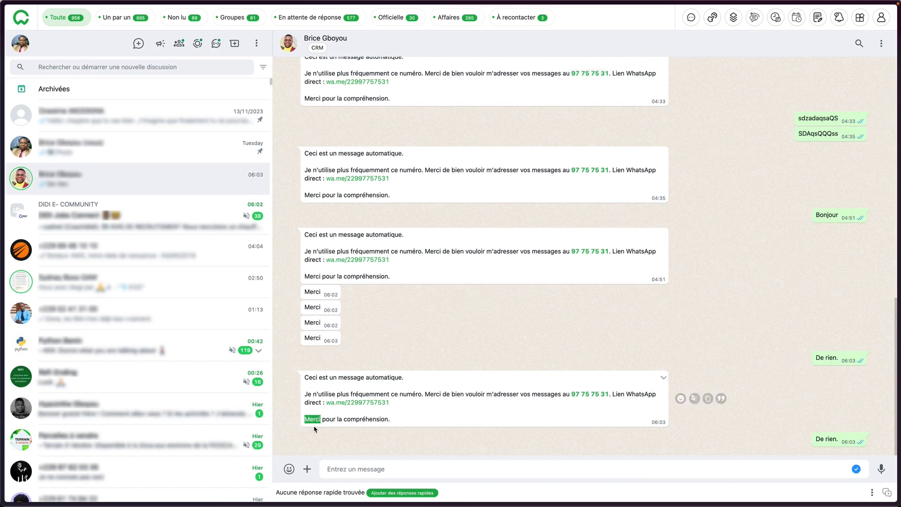
pyautogui.click(398, 420)
pyautogui.click(384, 412)
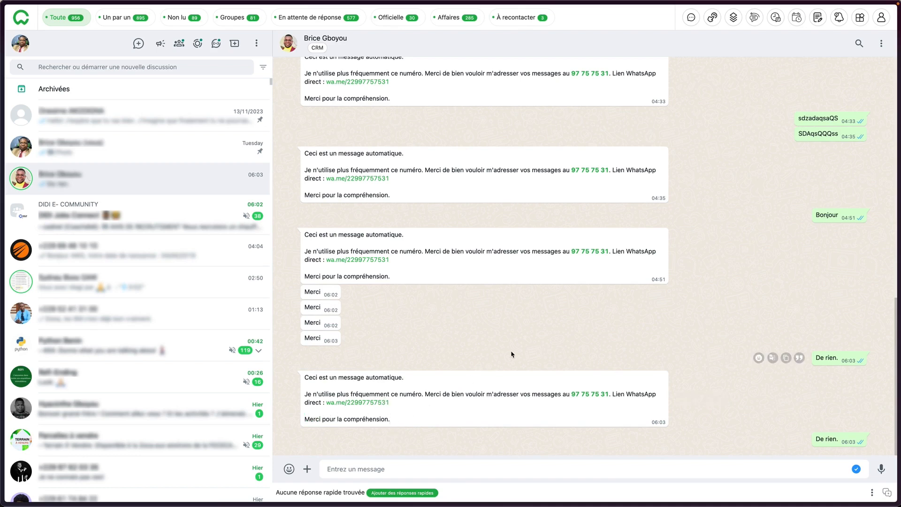
pyautogui.scroll(2, 516, 355)
pyautogui.scroll(-2, 521, 353)
pyautogui.scroll(4, 785, 165)
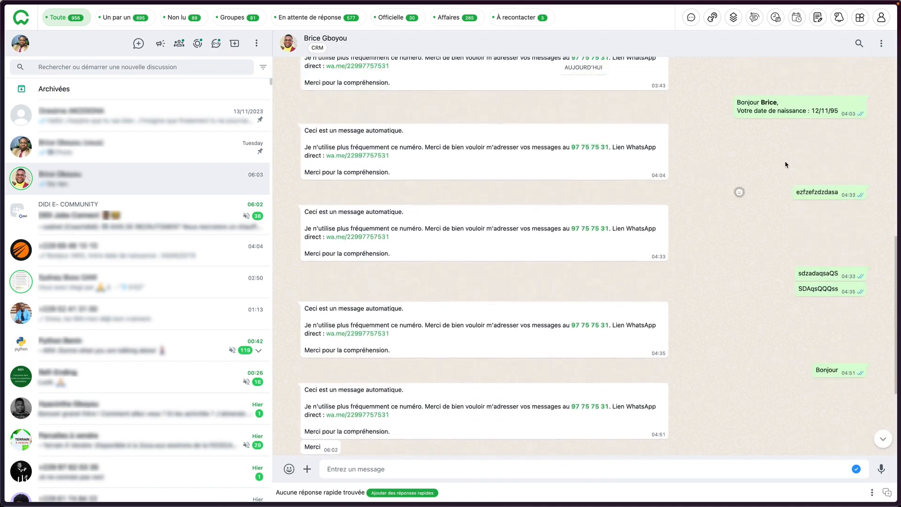
# View the content of the existing note in the Remarques list and close it.
pyautogui.click(817, 17)
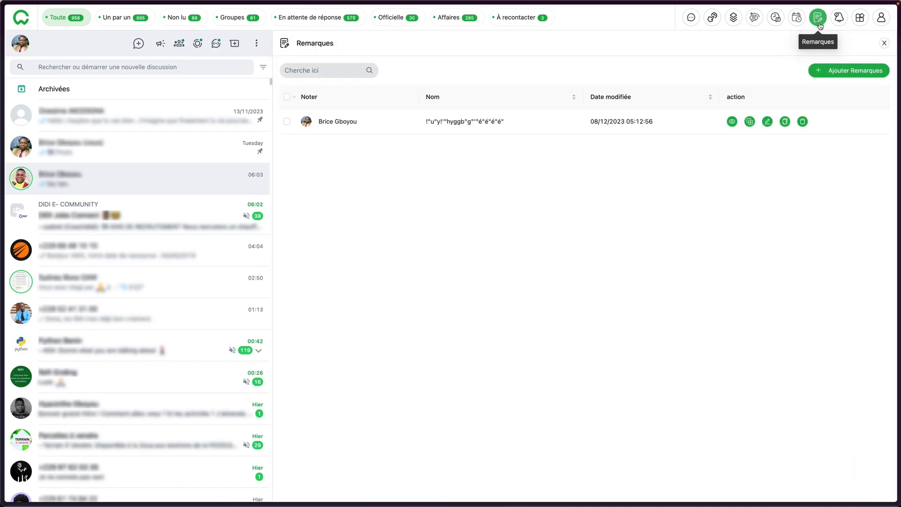
pyautogui.click(732, 122)
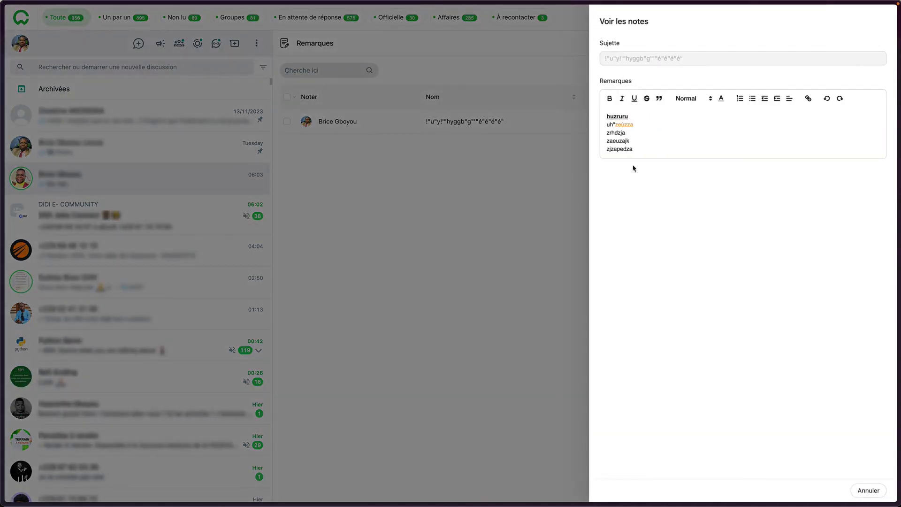
pyautogui.click(871, 491)
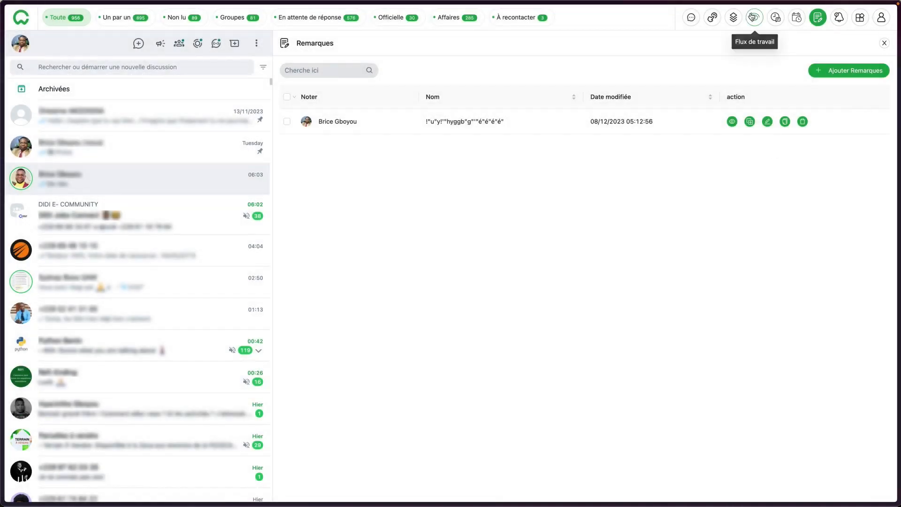
# Review the settings of the workflow "Auto 1" and close them without saving.
pyautogui.click(753, 17)
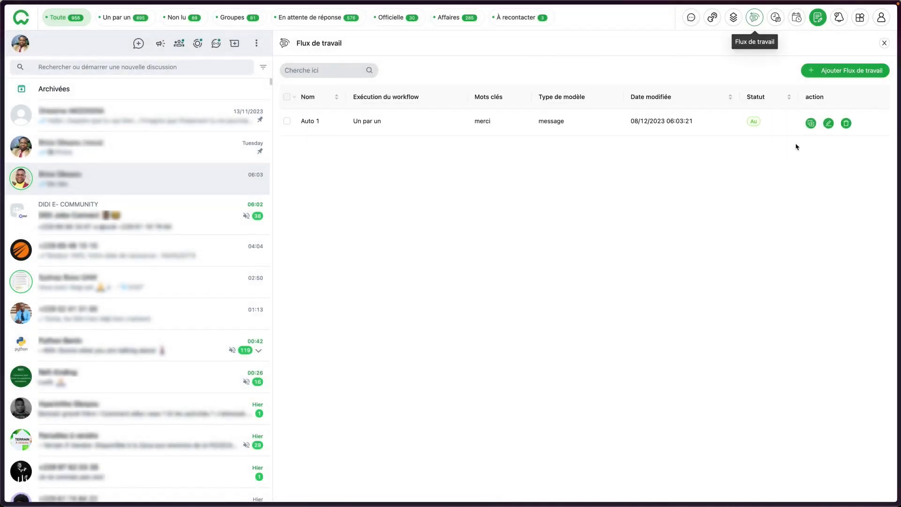
pyautogui.click(829, 124)
pyautogui.click(835, 491)
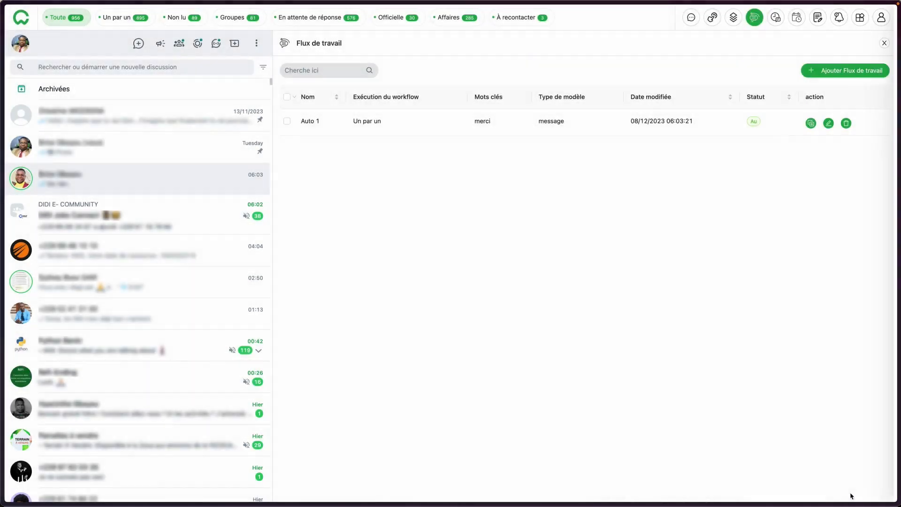